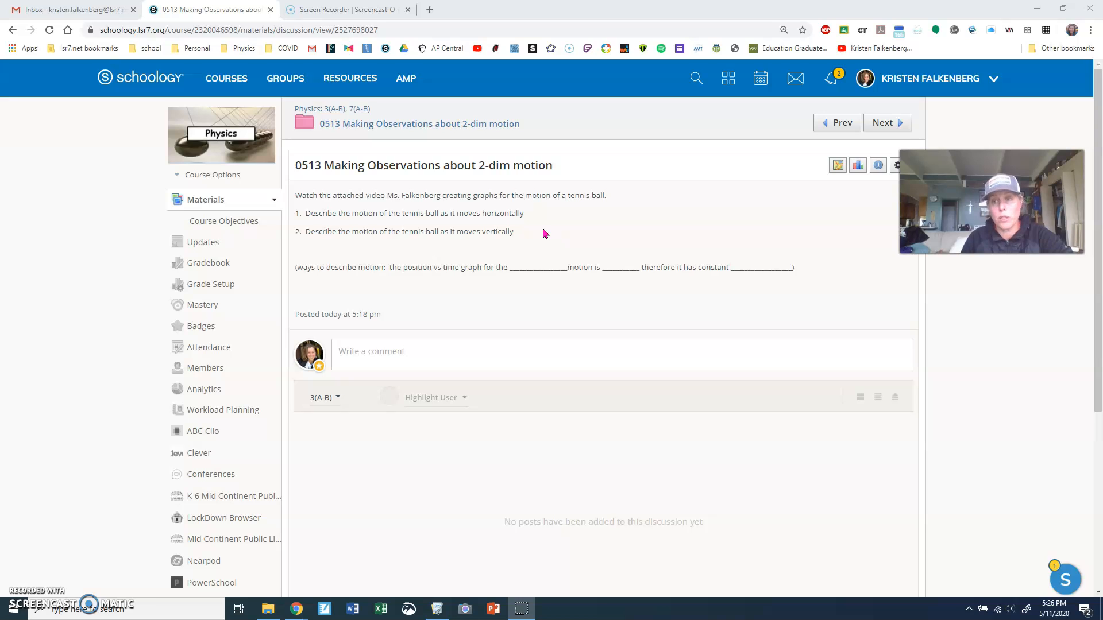
Switch to Logger Pro and play the tennis ball video through to its last frame
click(437, 609)
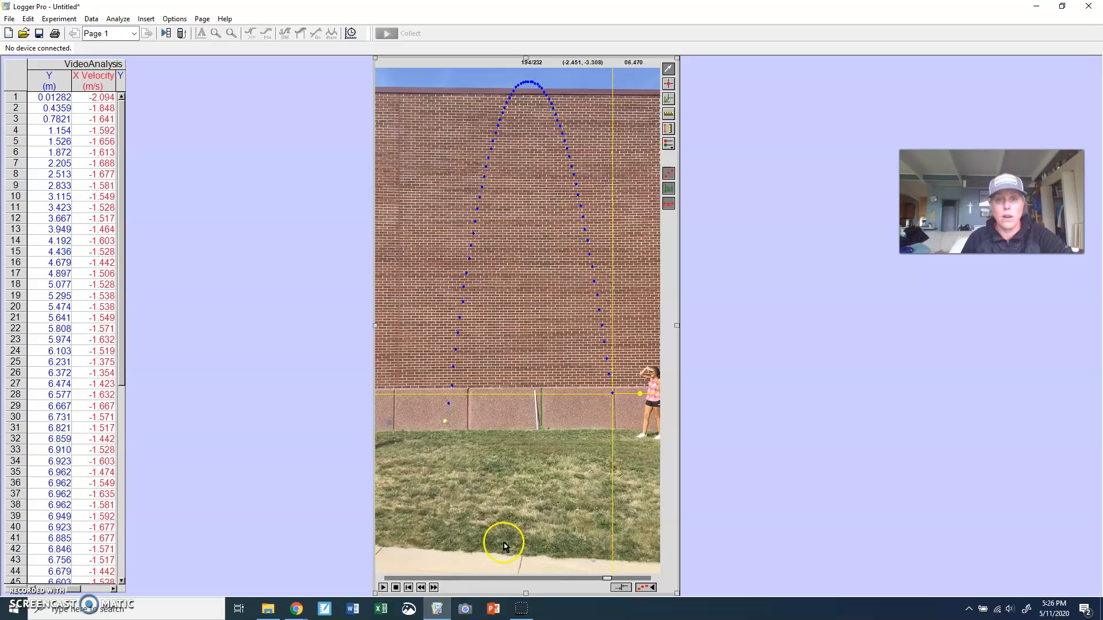
click(383, 587)
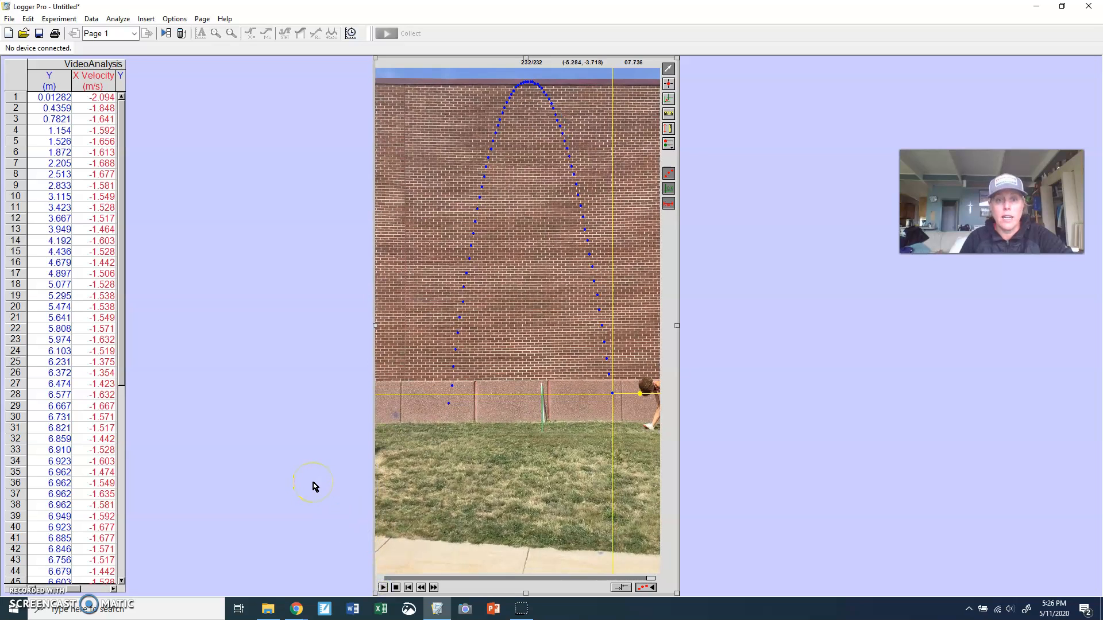
click(383, 587)
click(794, 436)
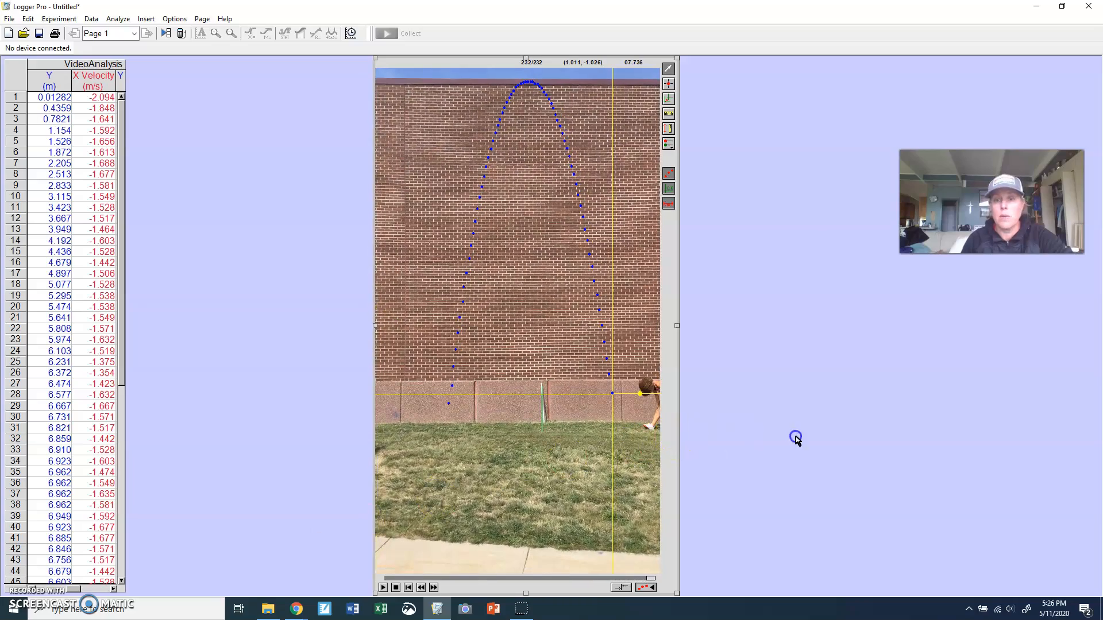
Insert a new graph, enlarge it across the page, and set its vertical axis to X
click(143, 16)
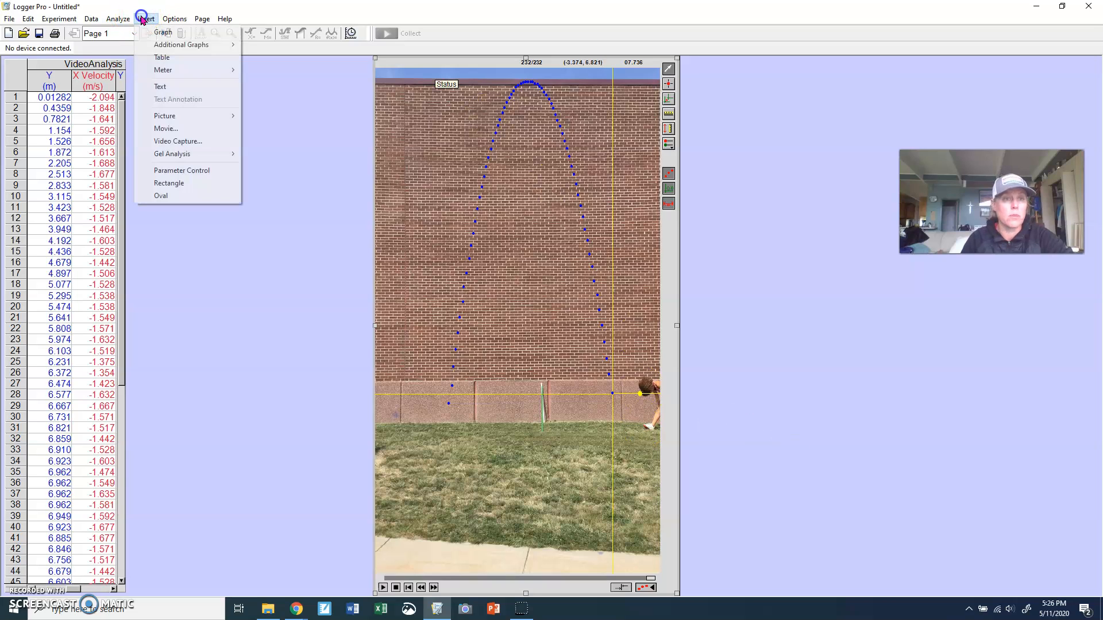
click(158, 33)
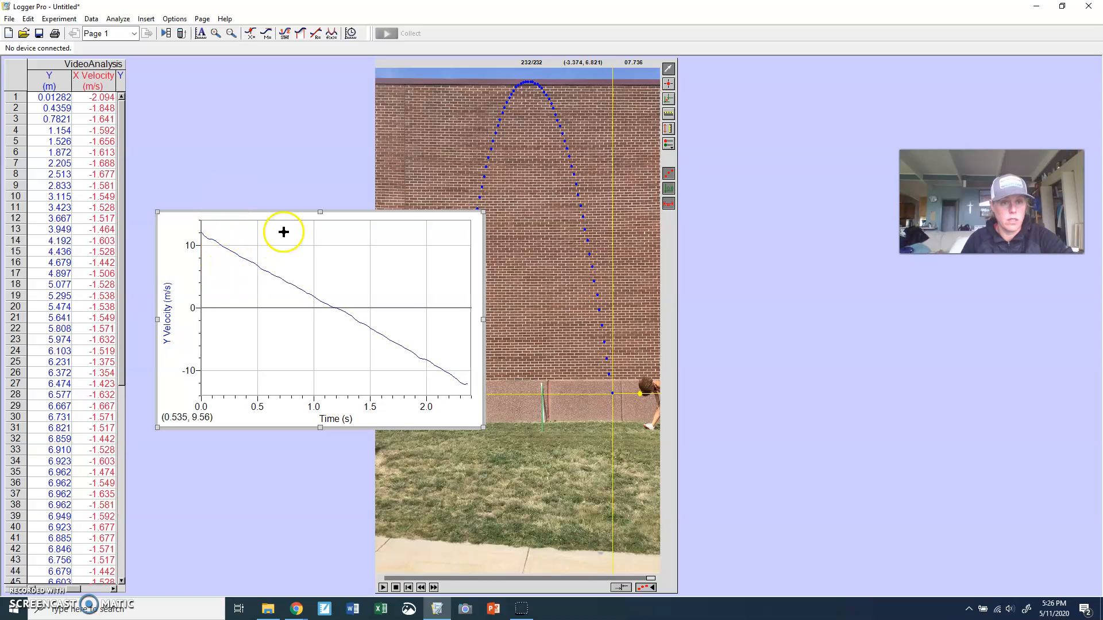
drag(390, 217, 372, 49)
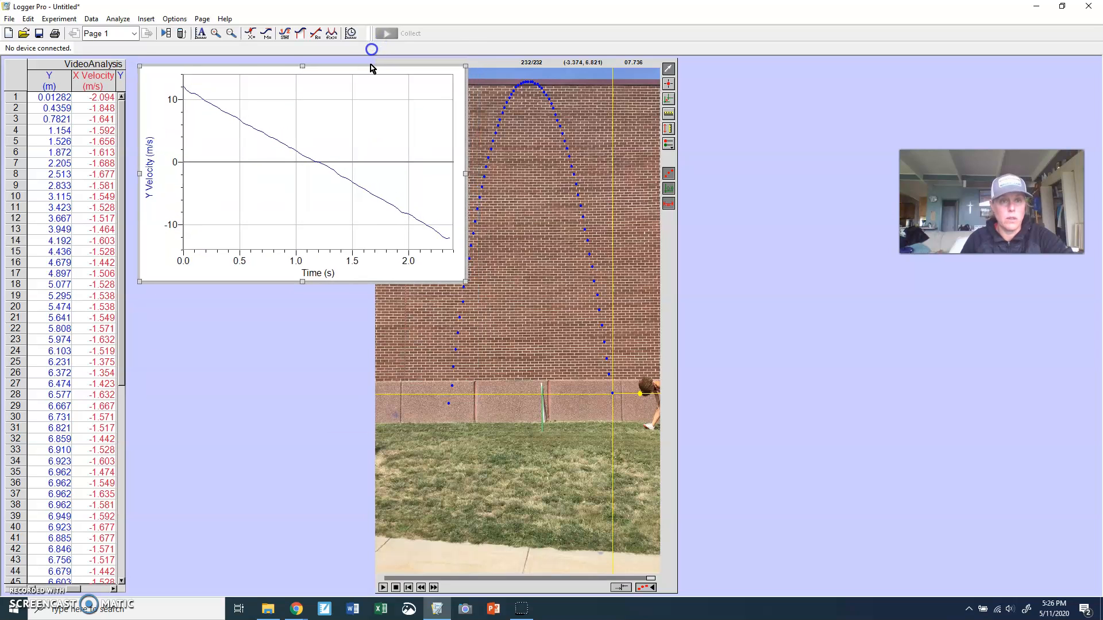
drag(460, 278, 672, 520)
click(151, 276)
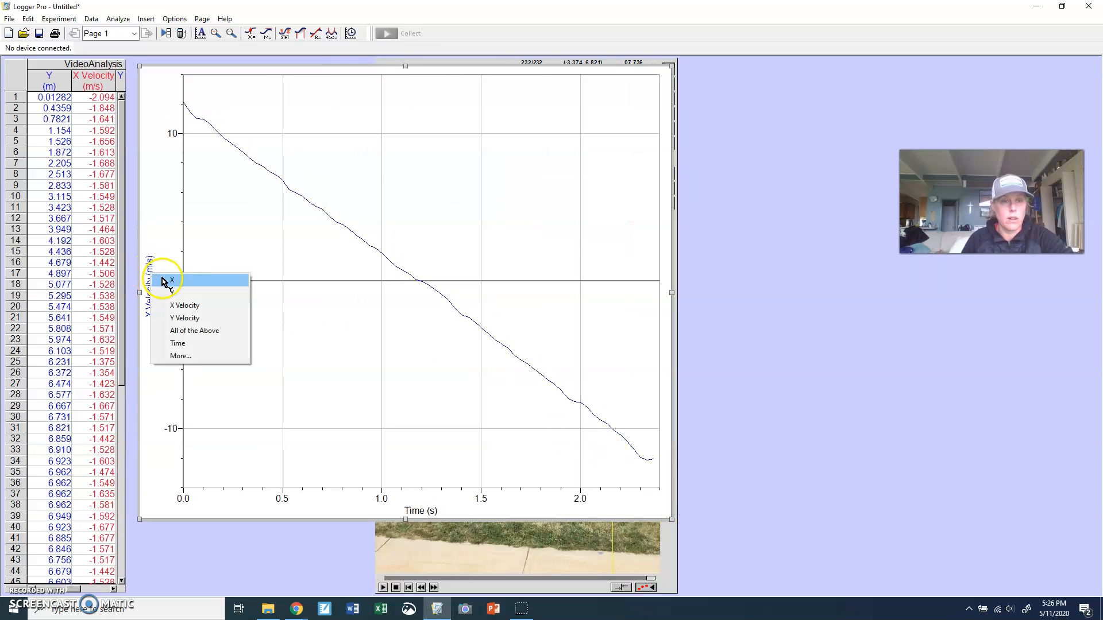
click(175, 282)
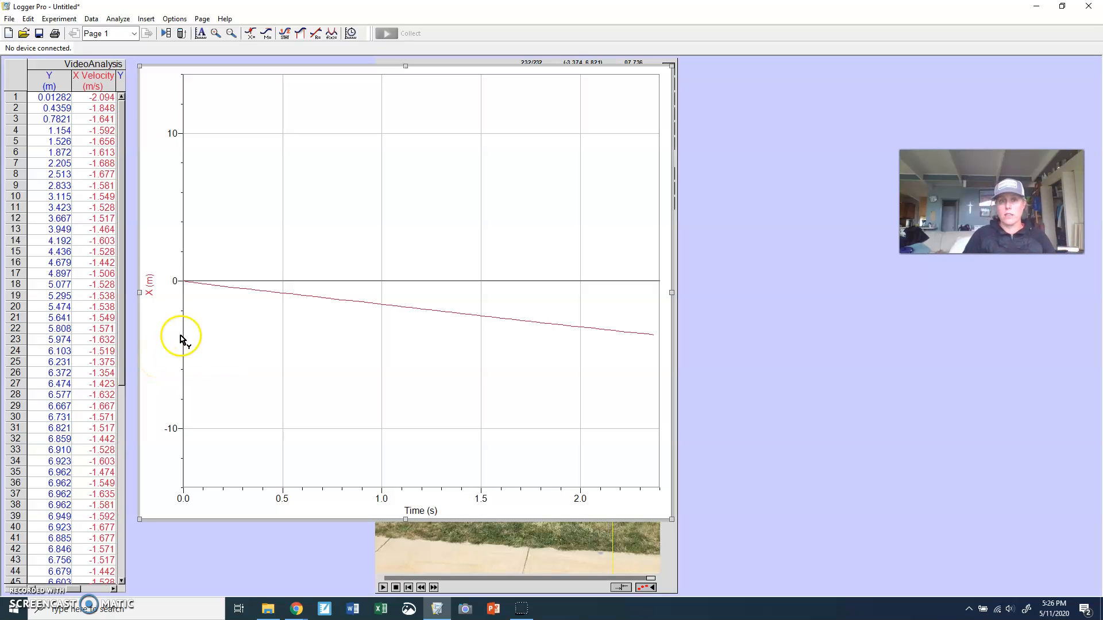
Move the video window to the right edge of the page
click(672, 550)
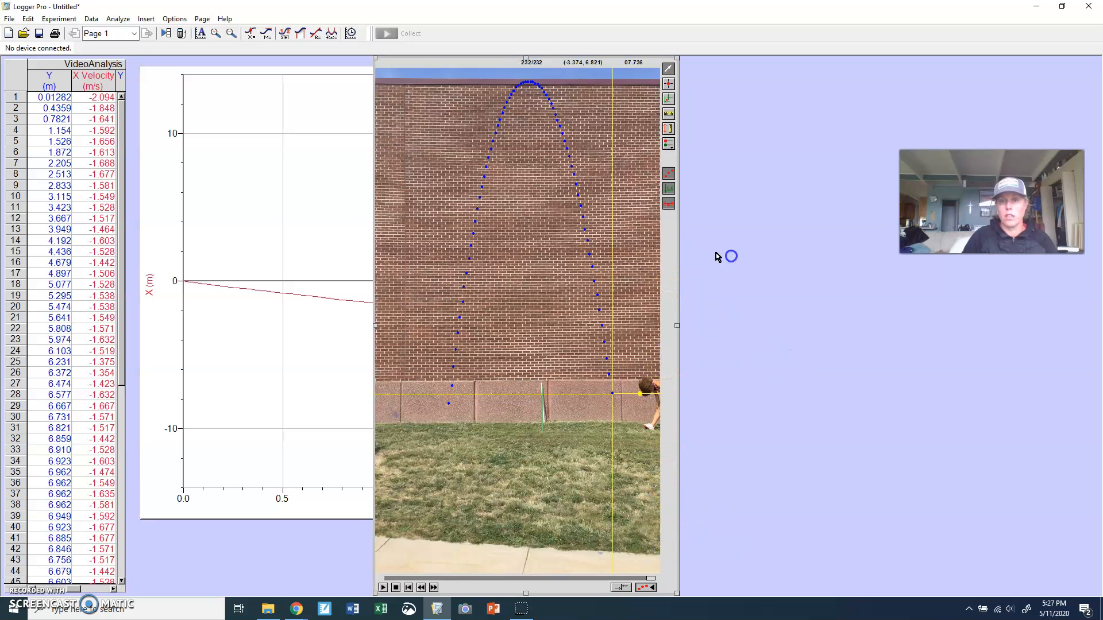
drag(679, 243, 894, 244)
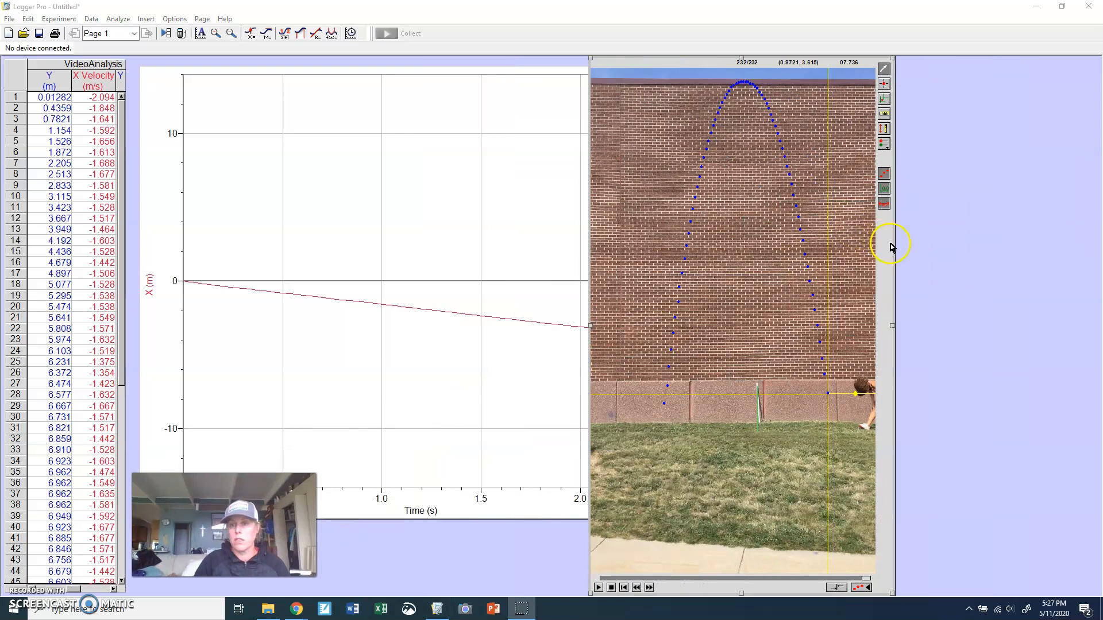
drag(896, 248, 1027, 245)
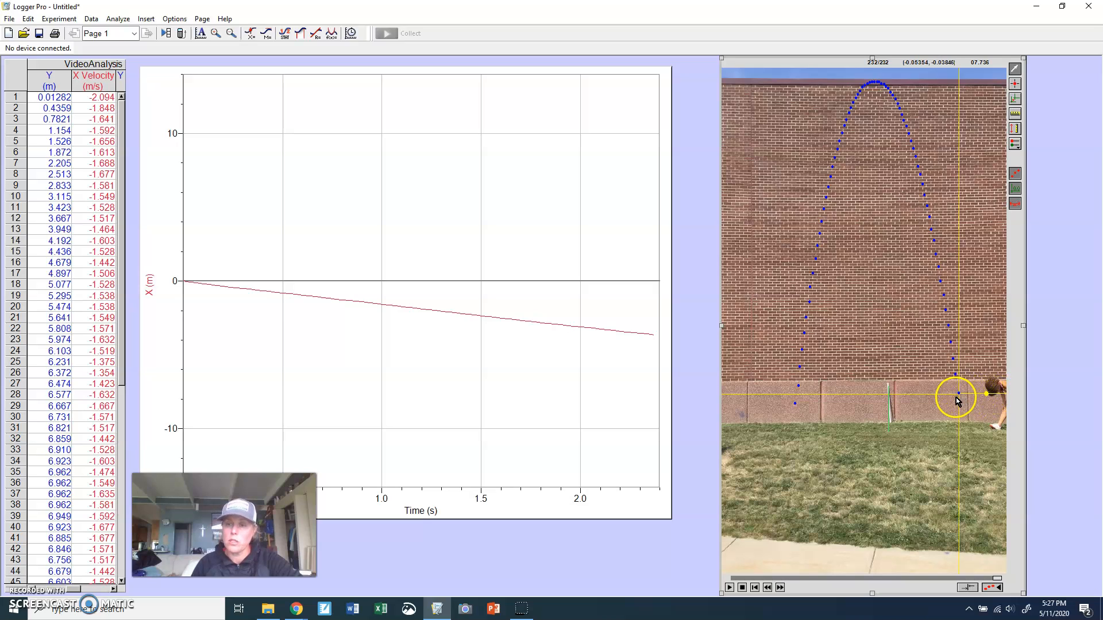
Widen the data table to show the Y Velocity column and scroll it back to the Time and X columns
click(123, 196)
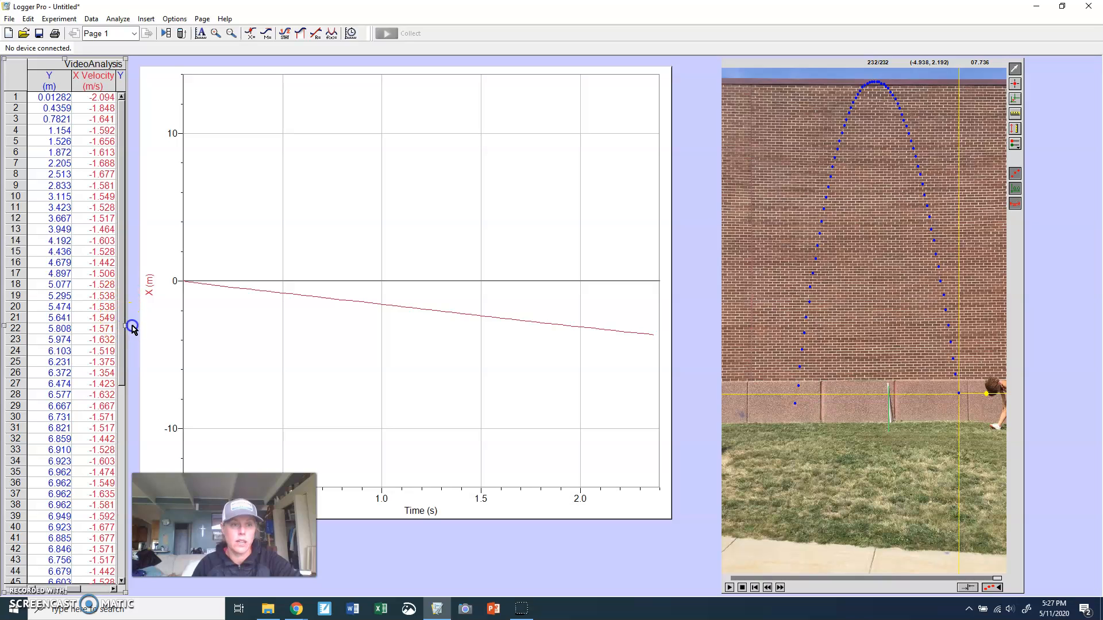
drag(127, 325, 243, 322)
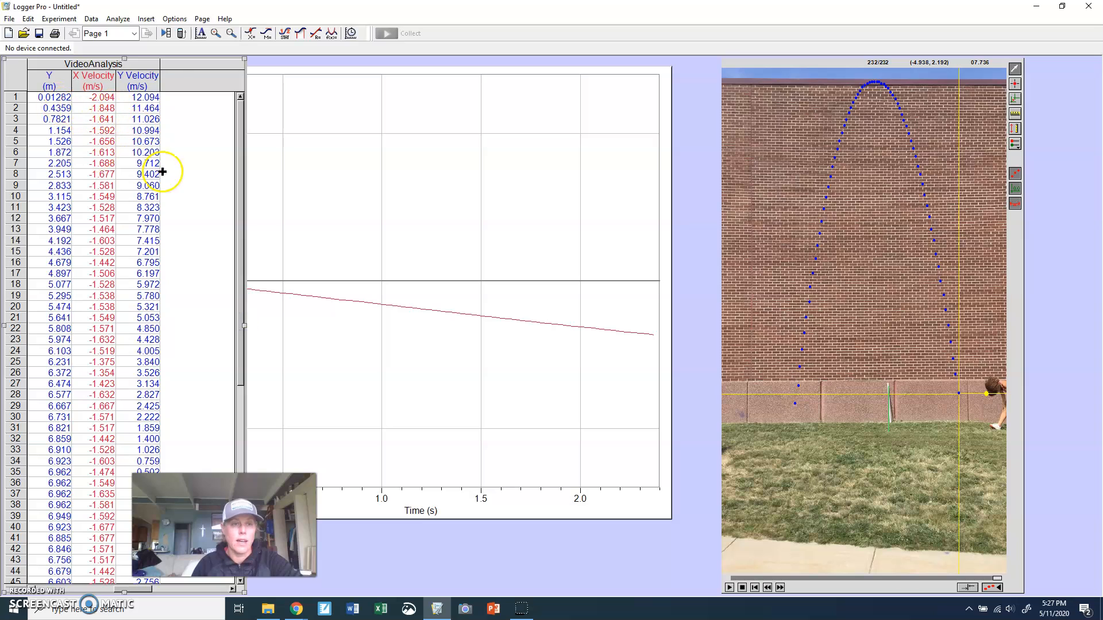
drag(125, 591, 46, 583)
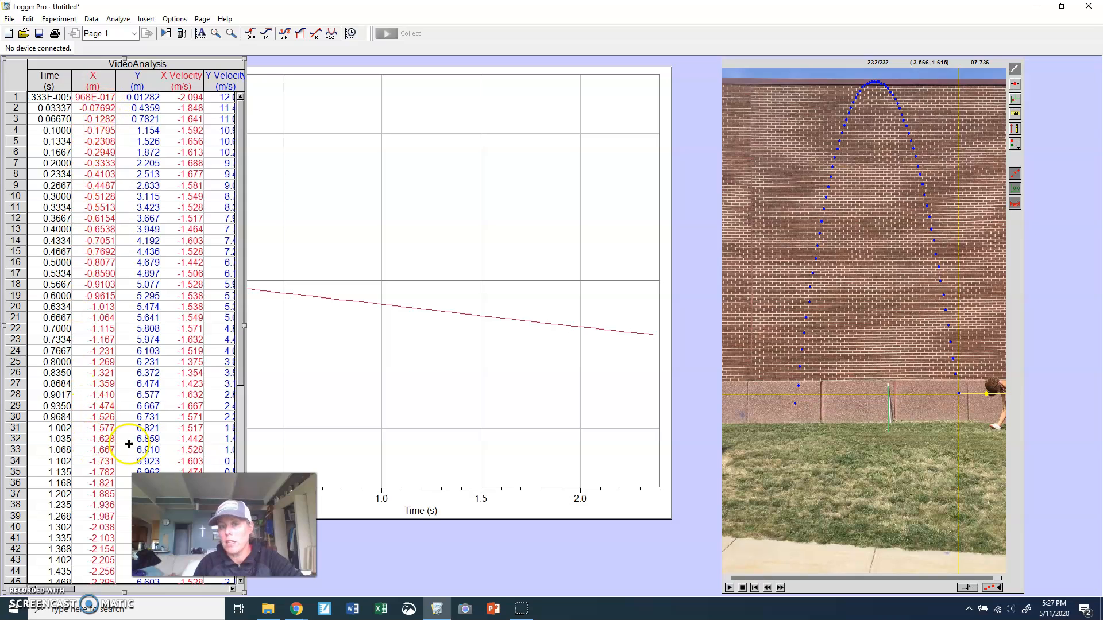
Autoscale the X versus time graph
click(379, 388)
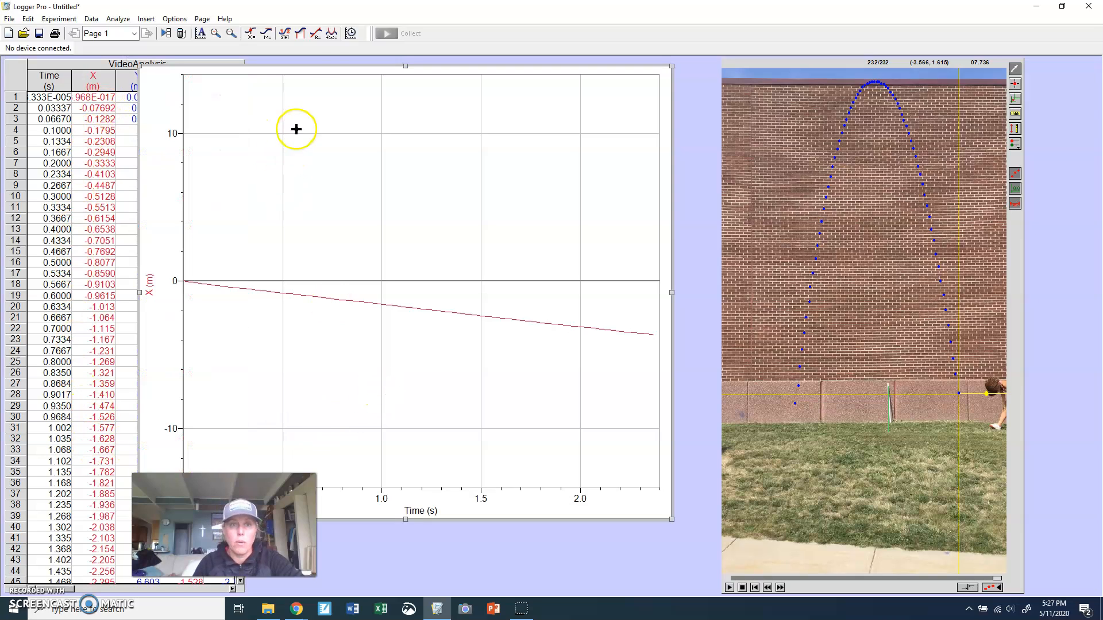
click(200, 33)
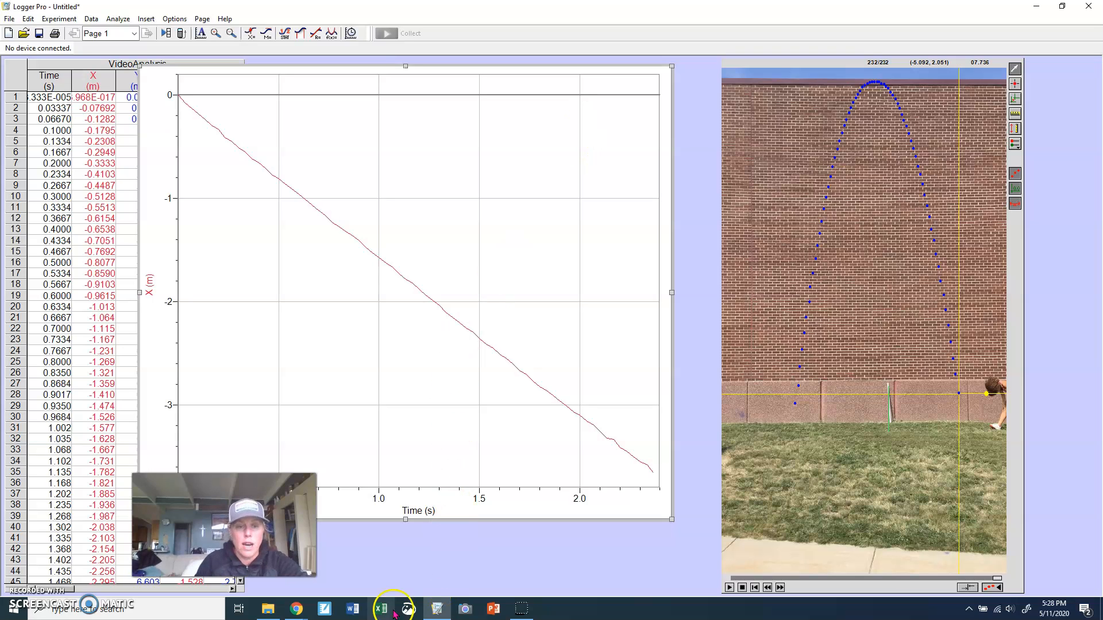
Review the assignment questions on the Schoology page, then return to Logger Pro
mouse_move(296, 608)
click(317, 587)
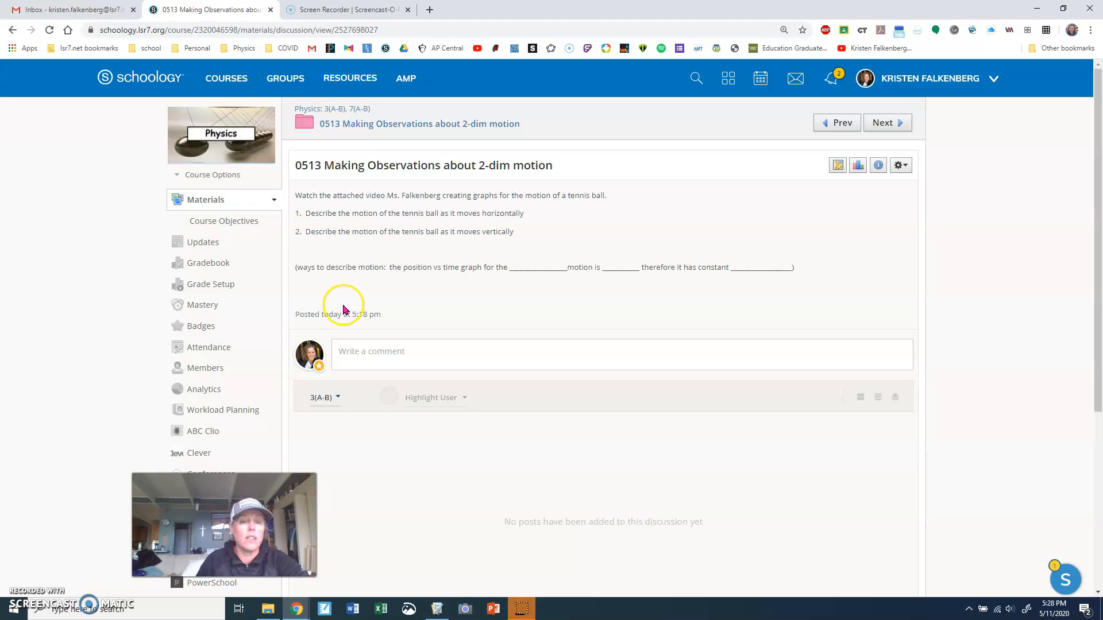
click(437, 608)
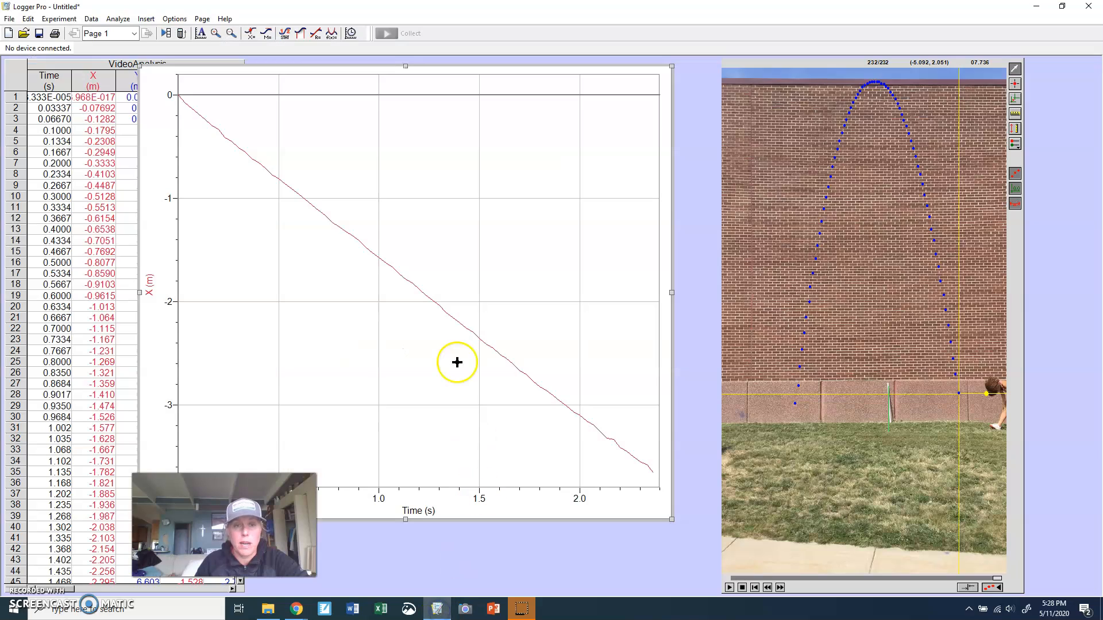
Move the X versus time graph and shrink it into the upper-left area
drag(458, 70, 572, 67)
drag(787, 516, 611, 334)
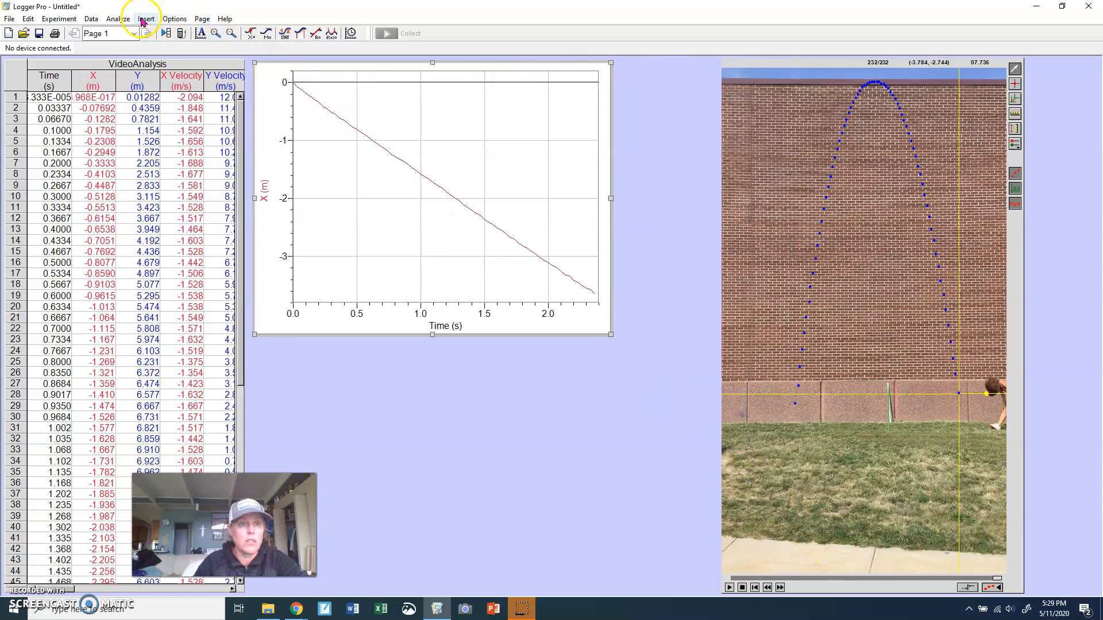
Insert a second graph, move it to the top of the page and enlarge it
click(144, 19)
click(154, 31)
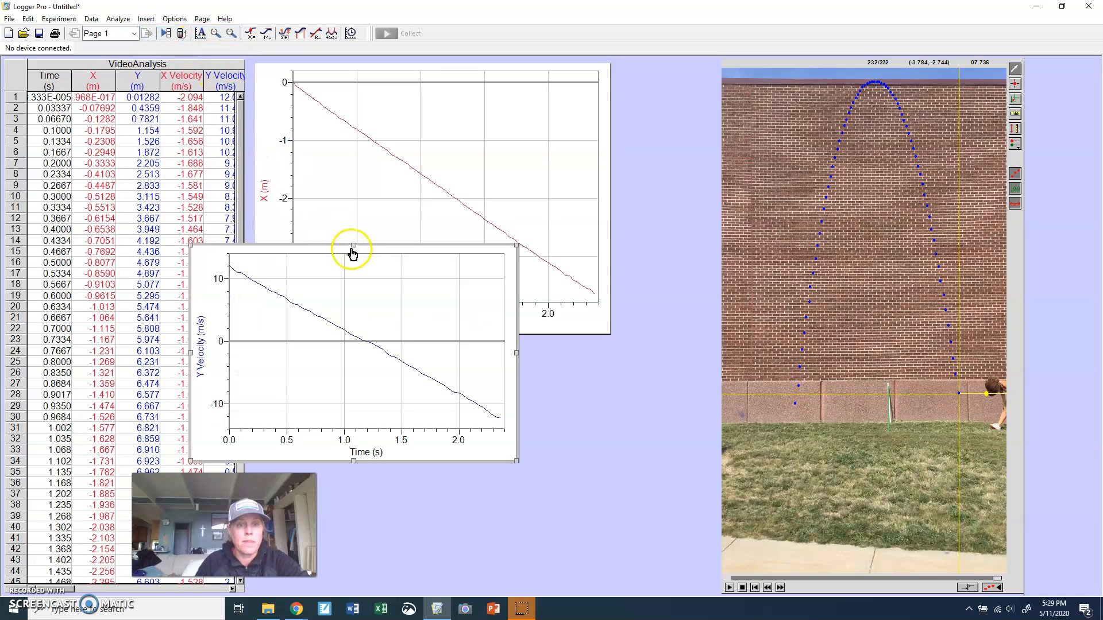
drag(335, 246, 398, 61)
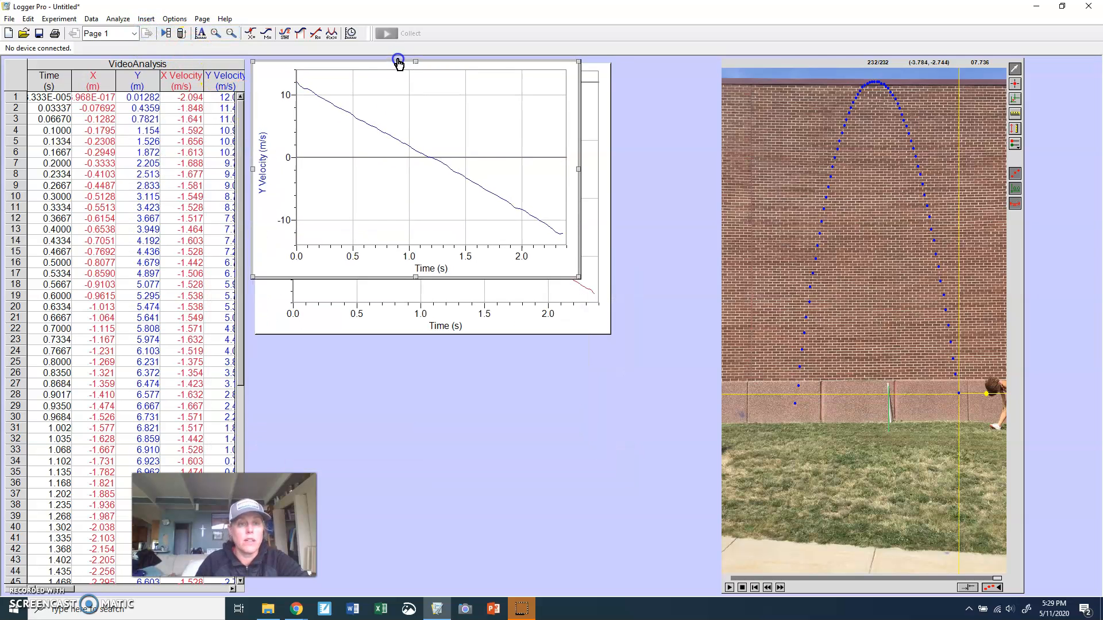
drag(578, 278, 753, 554)
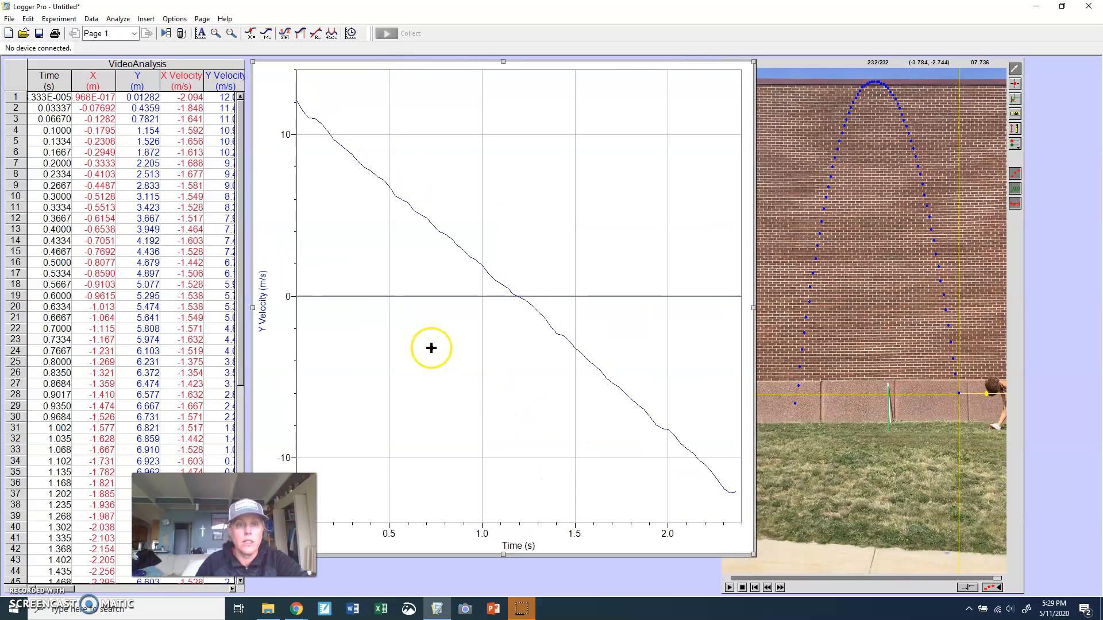
Set the second graph's vertical axis to Y and autoscale it
click(264, 281)
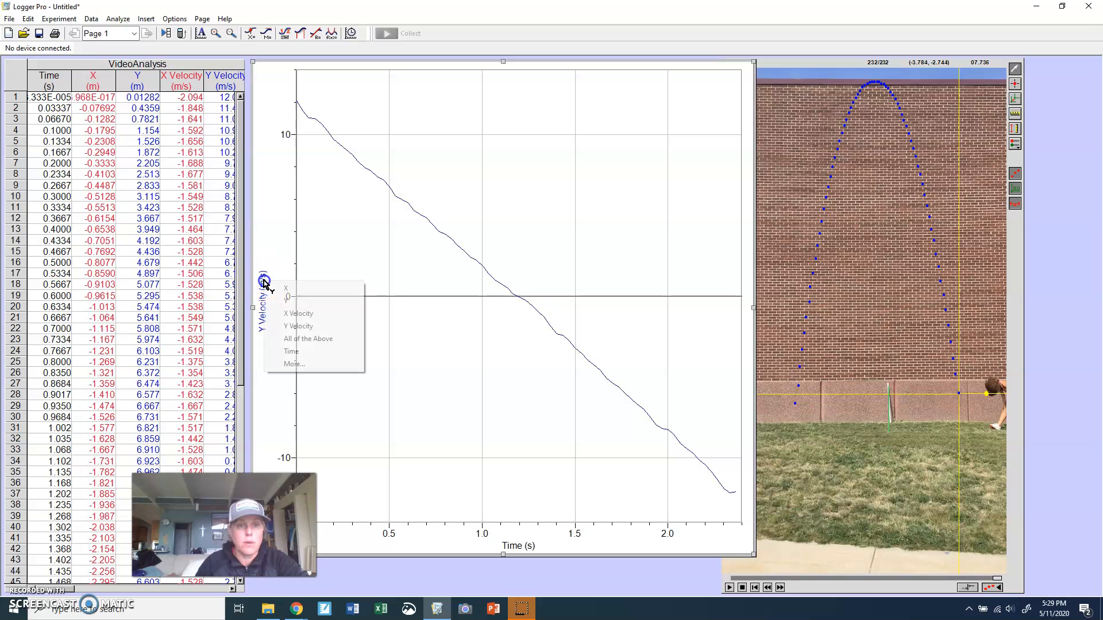
click(284, 301)
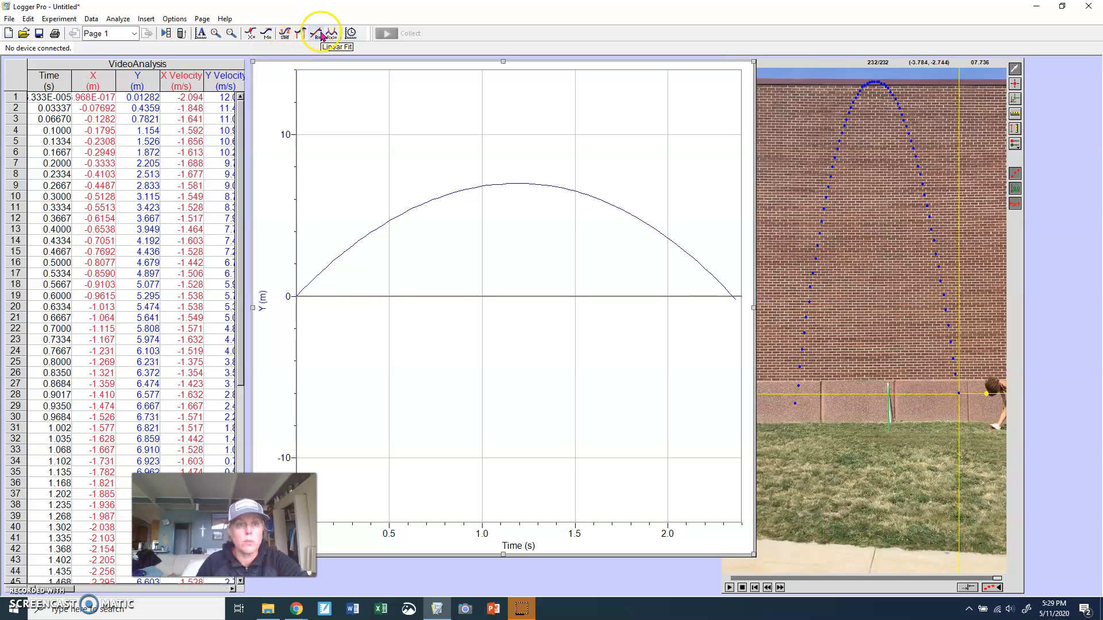
click(200, 34)
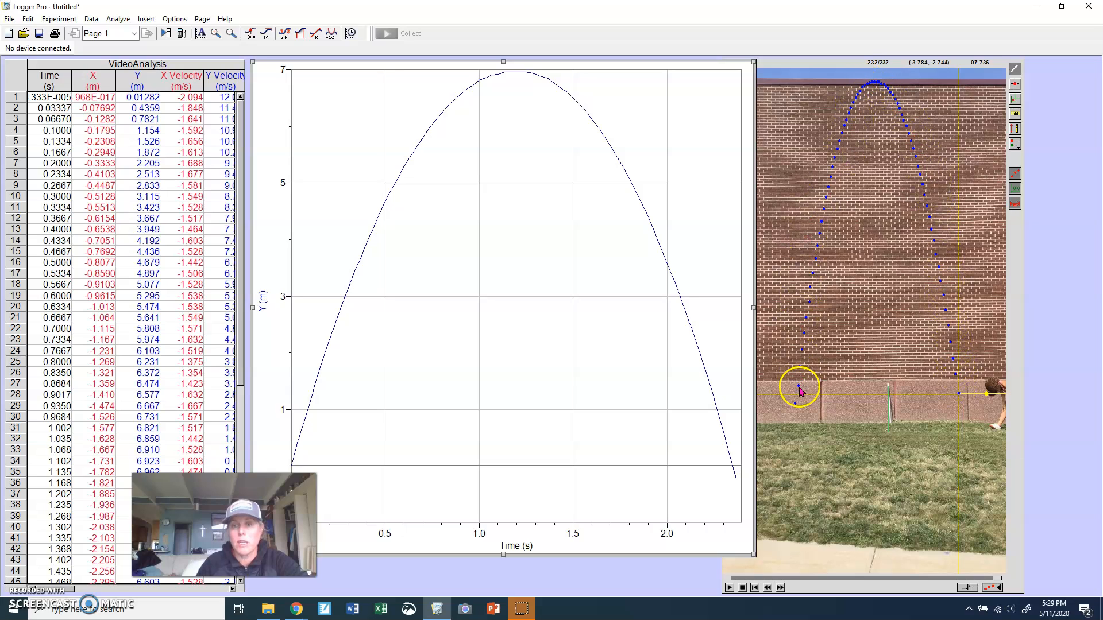
Select the Y values in rows 1 to 29, then shrink the Y graph and move it to the upper right
drag(134, 99, 133, 411)
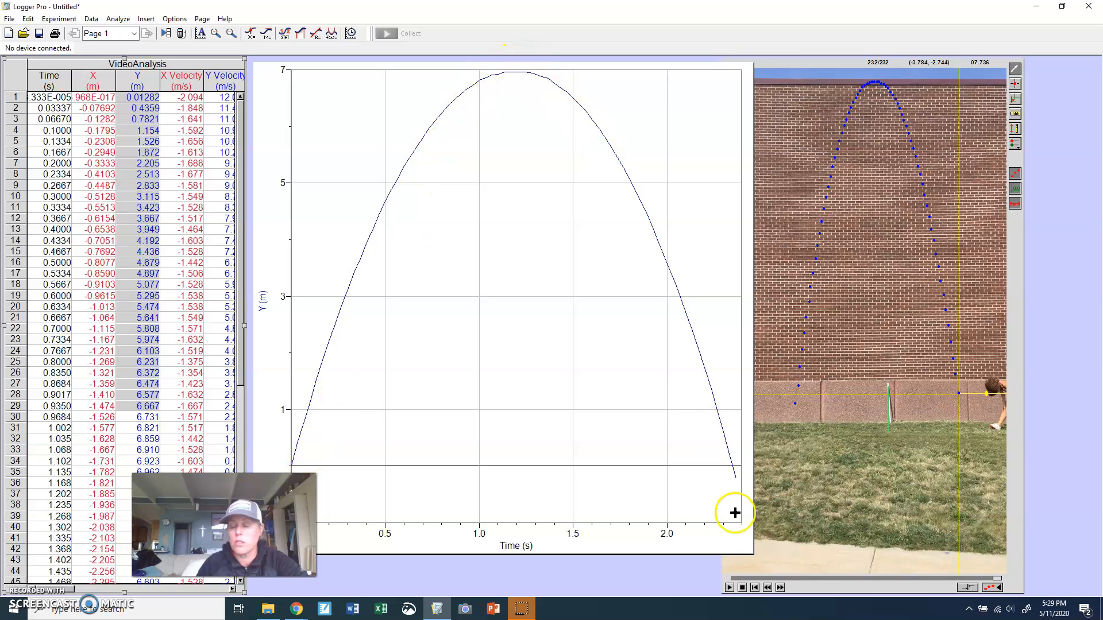
drag(753, 556, 700, 446)
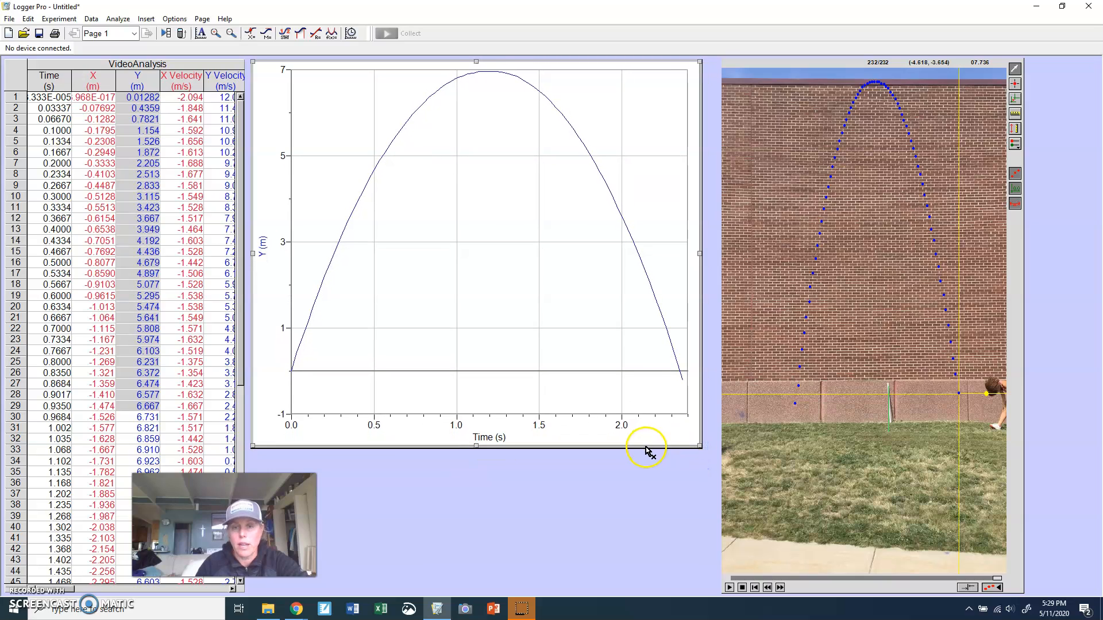
drag(646, 452, 1037, 452)
Enlarge the X versus time graph toward the middle of the page
click(403, 339)
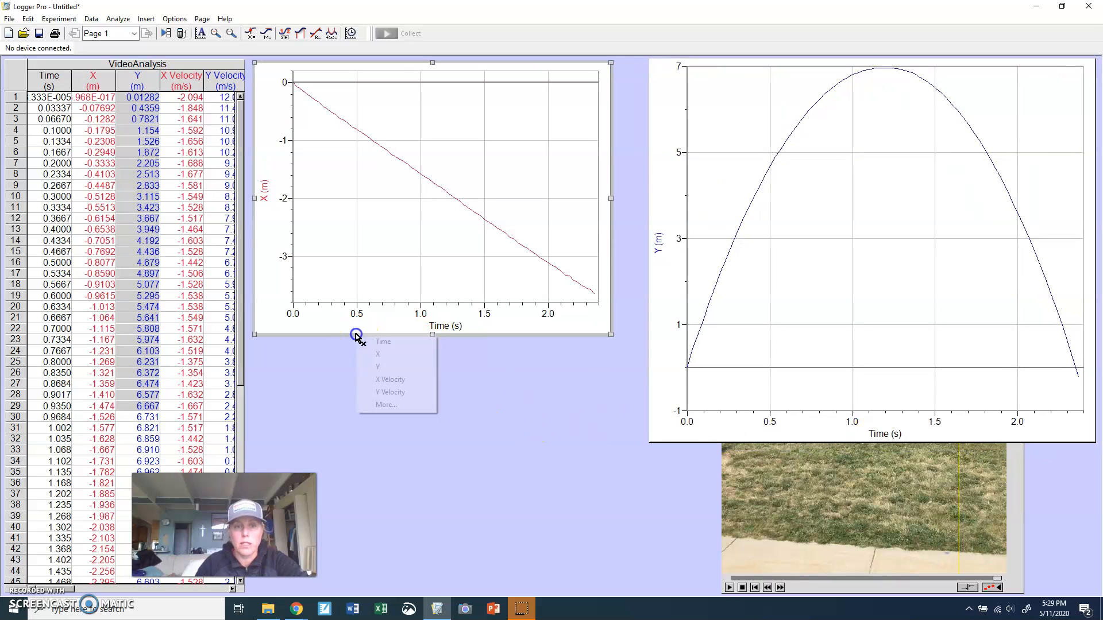
click(295, 315)
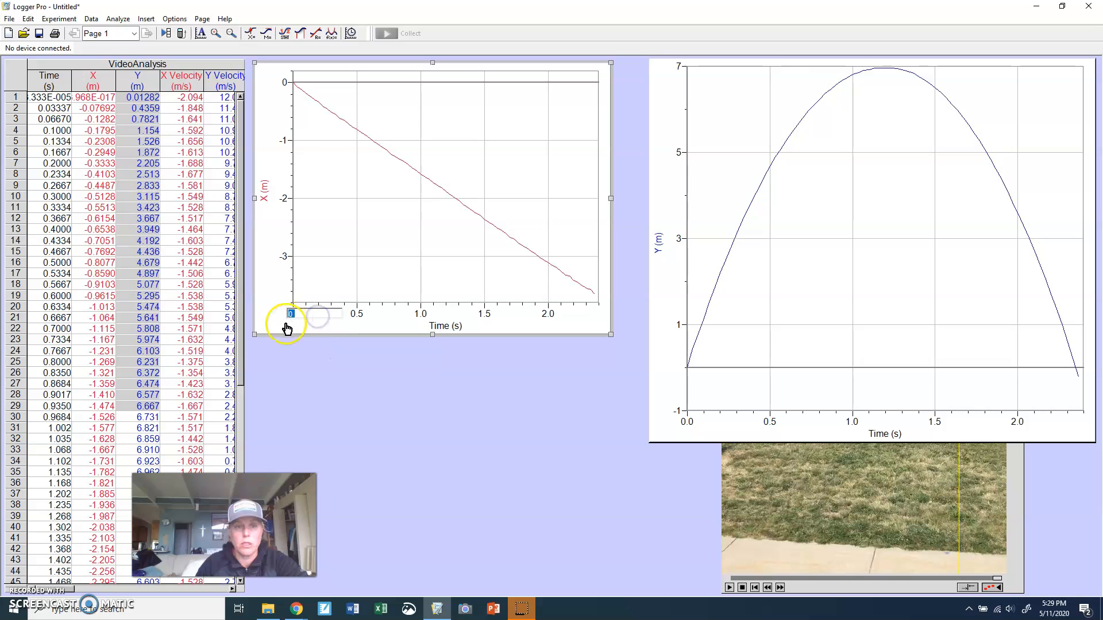
mouse_move(271, 324)
mouse_down()
mouse_move(264, 364)
mouse_move(264, 324)
mouse_up()
drag(604, 338, 644, 437)
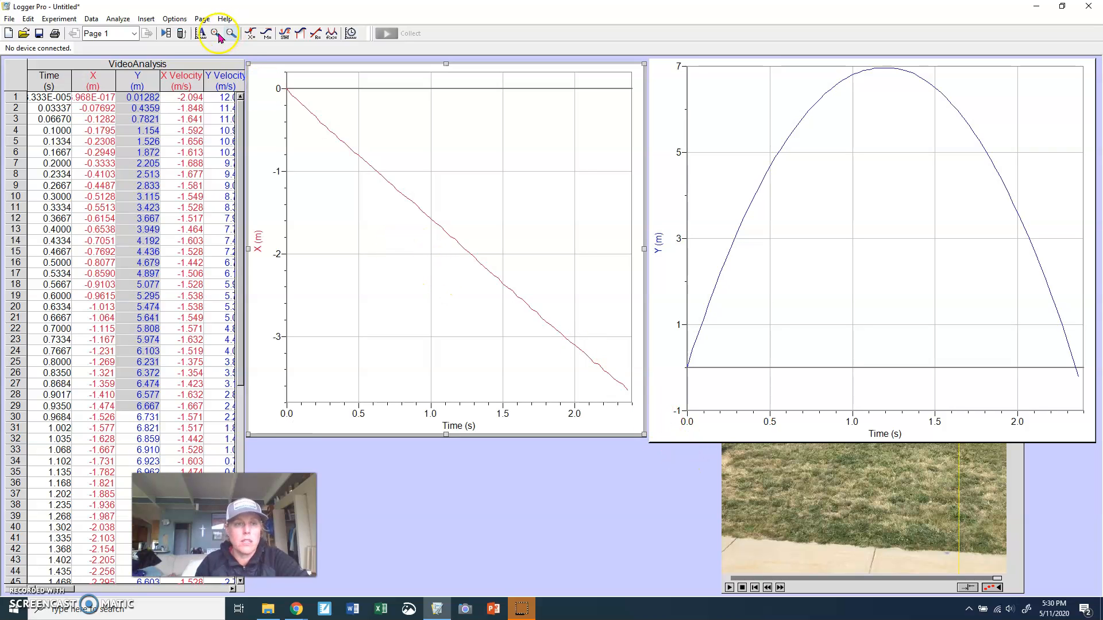
Insert a third graph and place it in the lower right corner
click(151, 19)
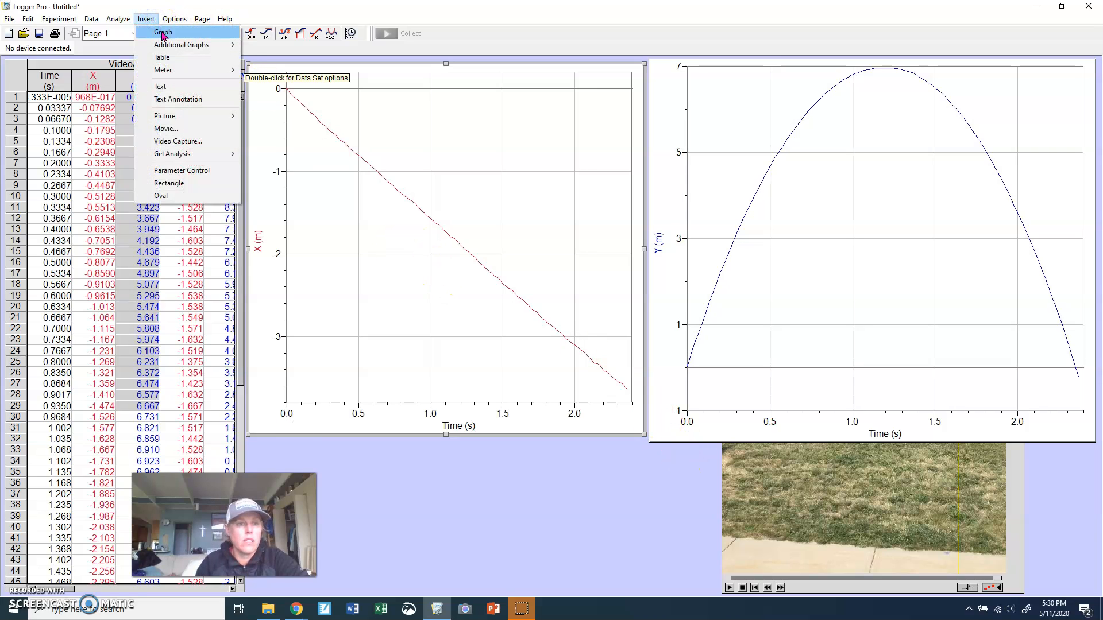
click(163, 32)
drag(340, 282, 819, 379)
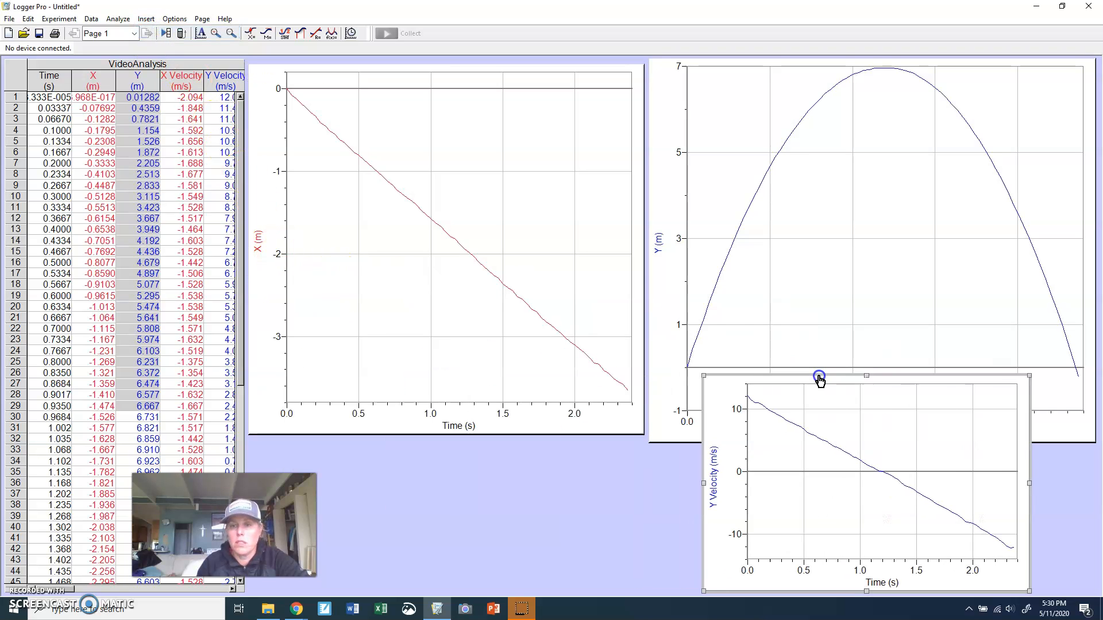
Shrink the Y versus time graph to the upper right quarter of the page
click(658, 308)
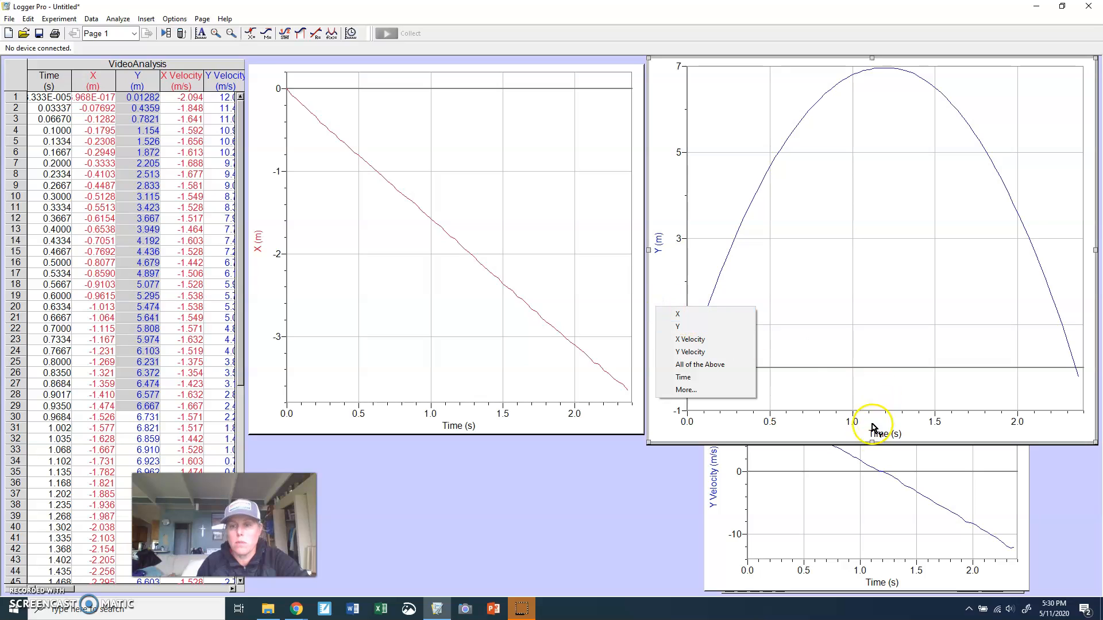
click(872, 444)
drag(872, 444, 873, 274)
Move the Y velocity graph beneath the Y graph and enlarge it to fill the lower right
click(717, 391)
drag(702, 393, 656, 297)
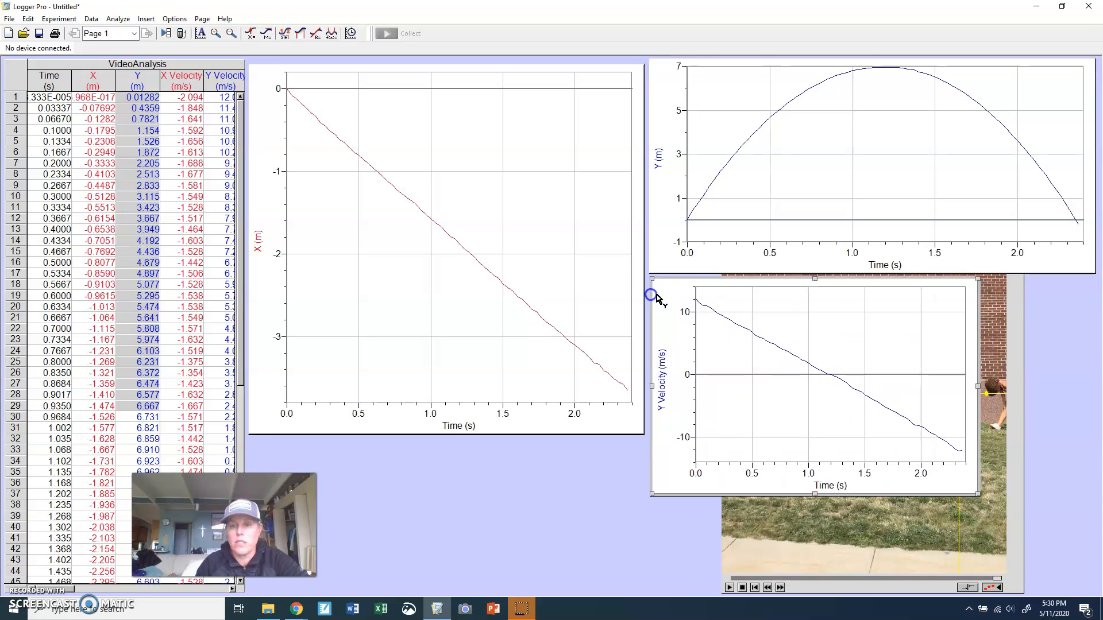
drag(978, 493, 1098, 598)
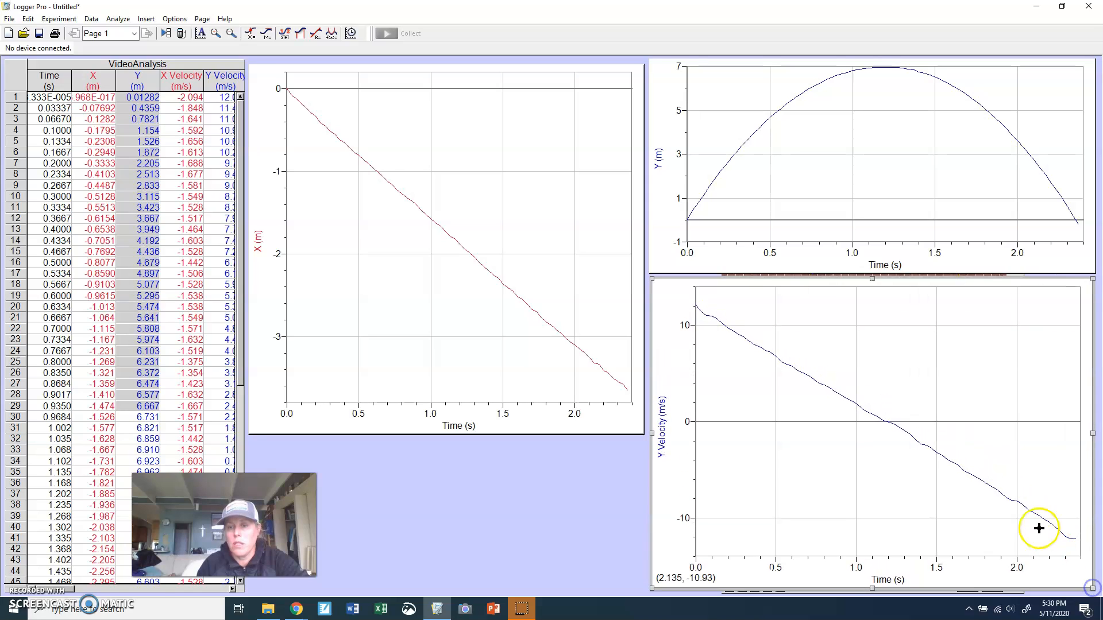
Apply a linear fit to the Y velocity graph and move its result box toward the upper middle of the graph
click(399, 192)
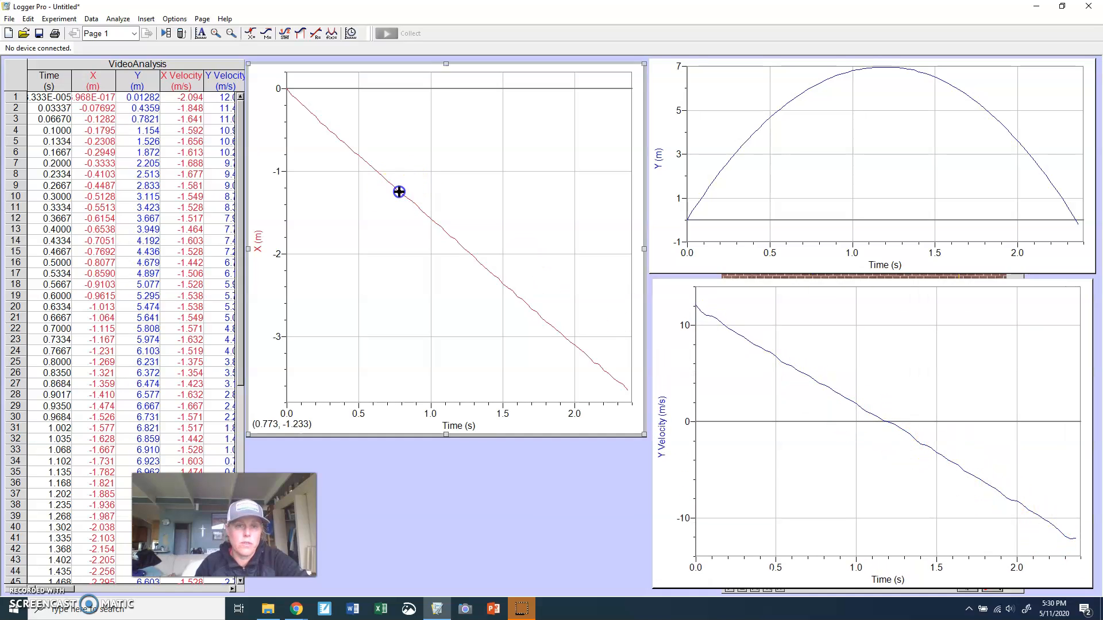
click(744, 339)
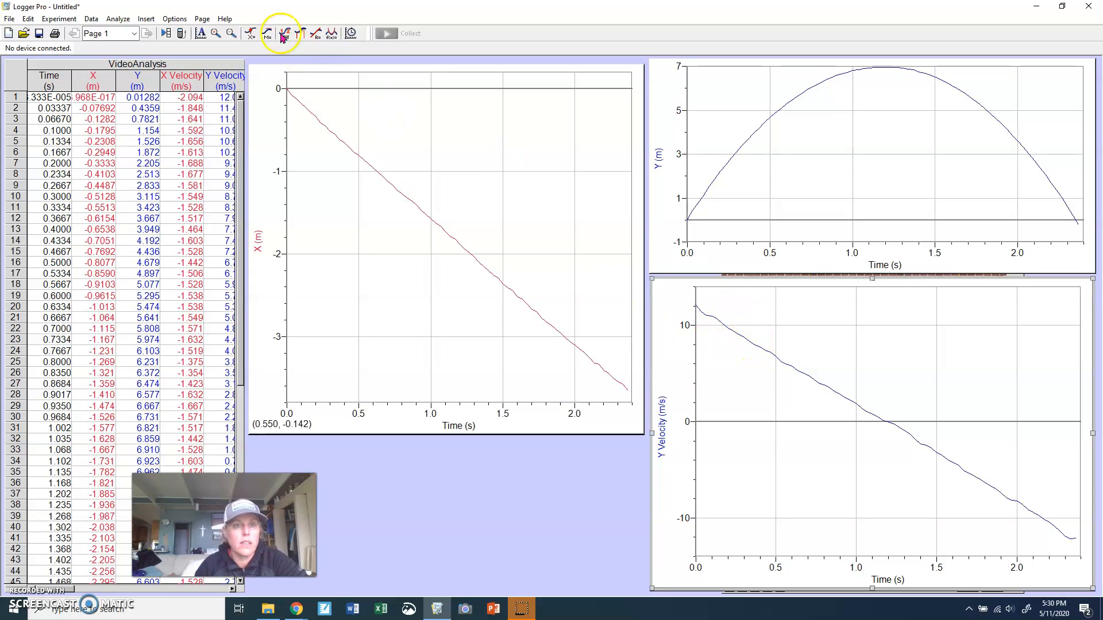
click(316, 34)
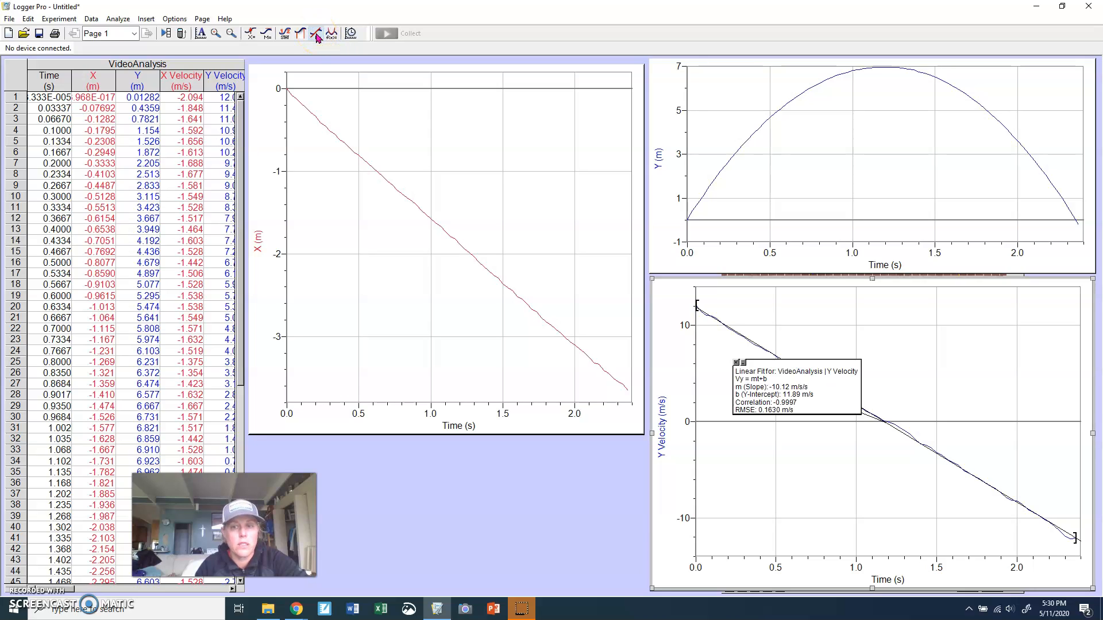
drag(757, 393, 876, 340)
Set the Y velocity fit box's font size to 16 through its Linear Fit Options appearance settings, then reposition the box
right_click(874, 325)
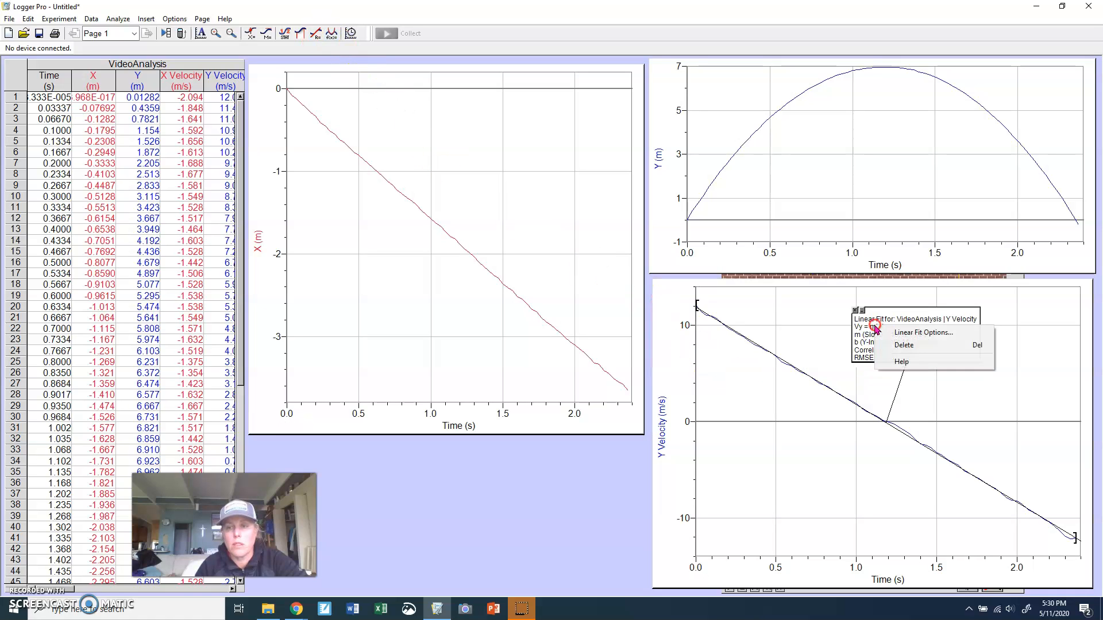
click(889, 333)
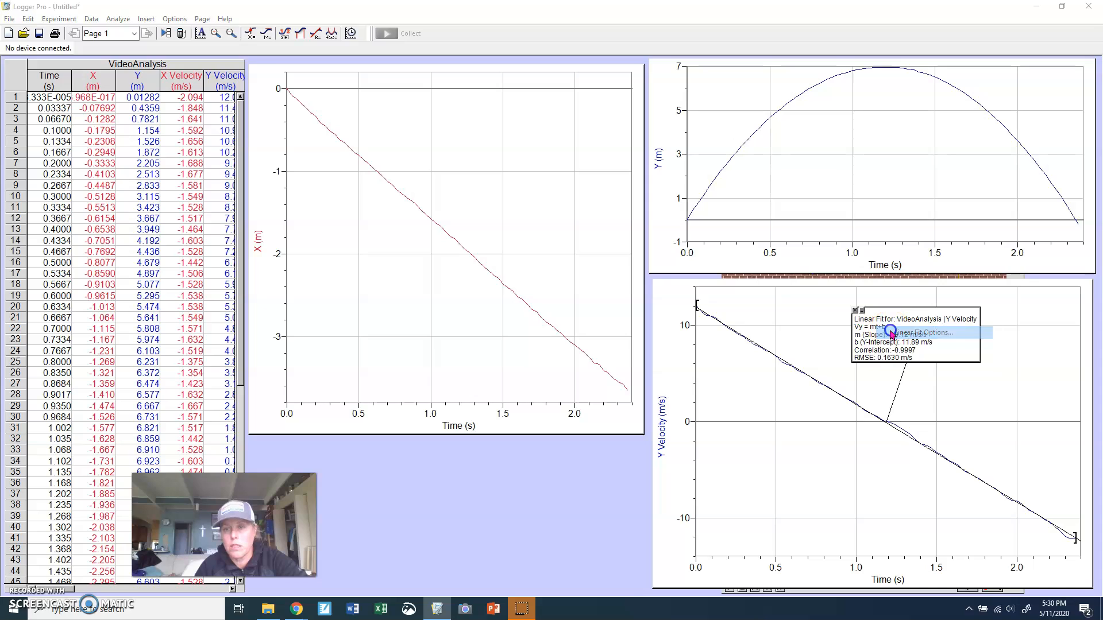
click(520, 314)
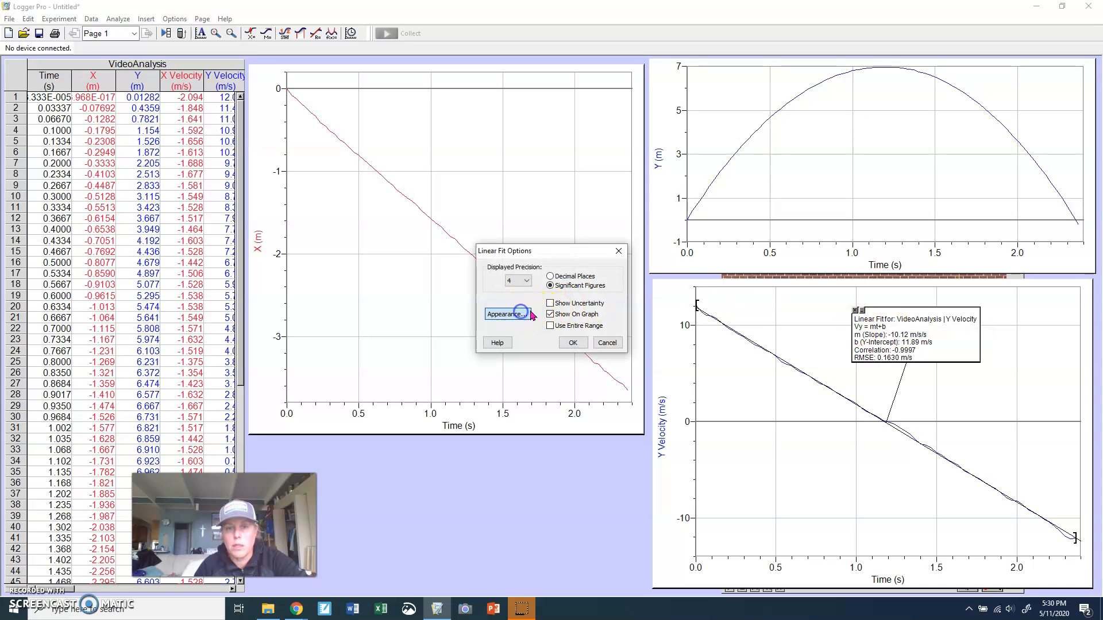
click(630, 282)
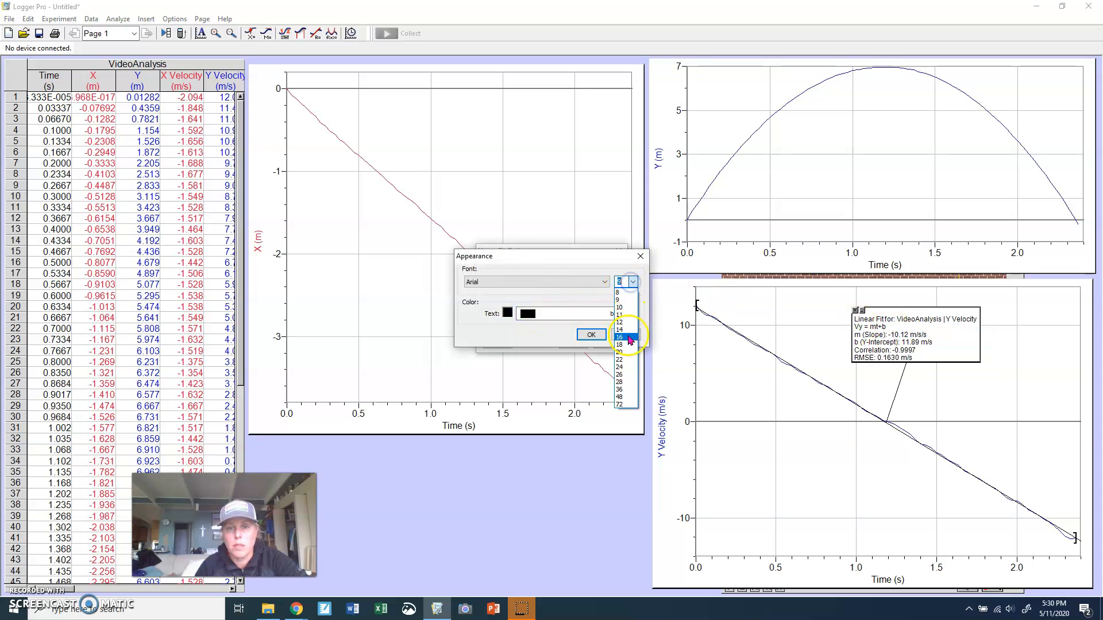
click(619, 339)
click(592, 335)
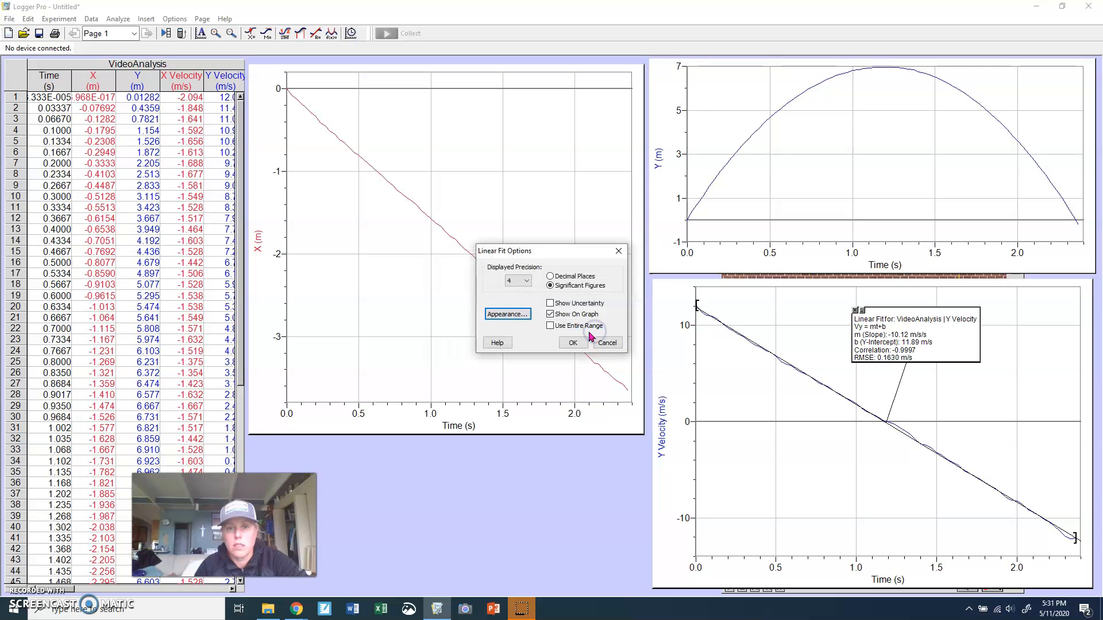
click(571, 344)
drag(860, 340, 842, 320)
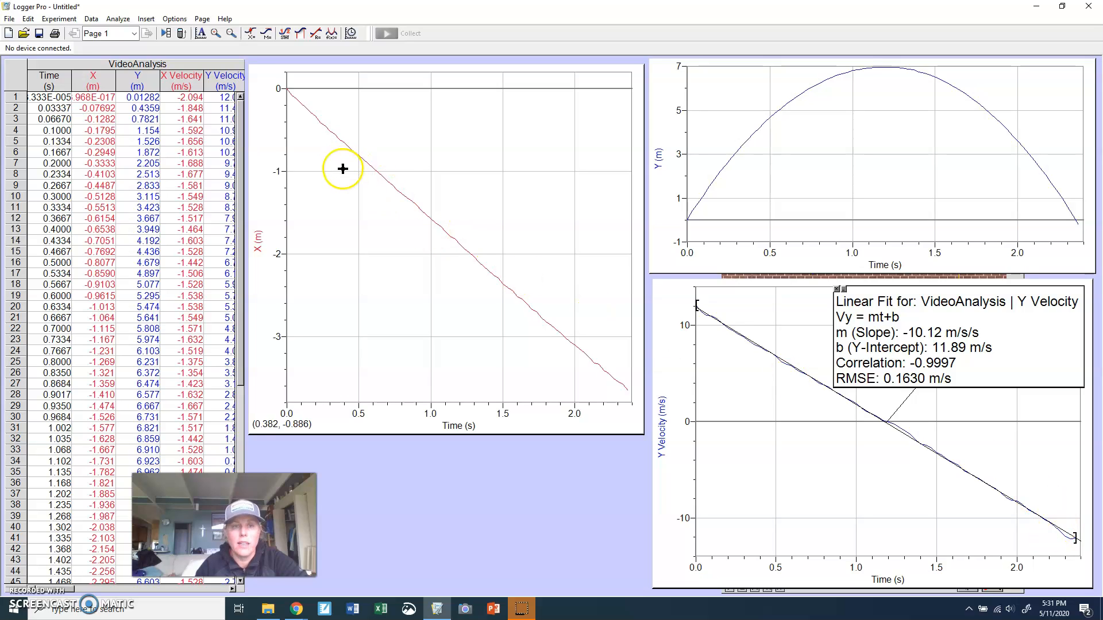
Apply a linear fit to the X versus time graph and move its result box near the top
click(363, 163)
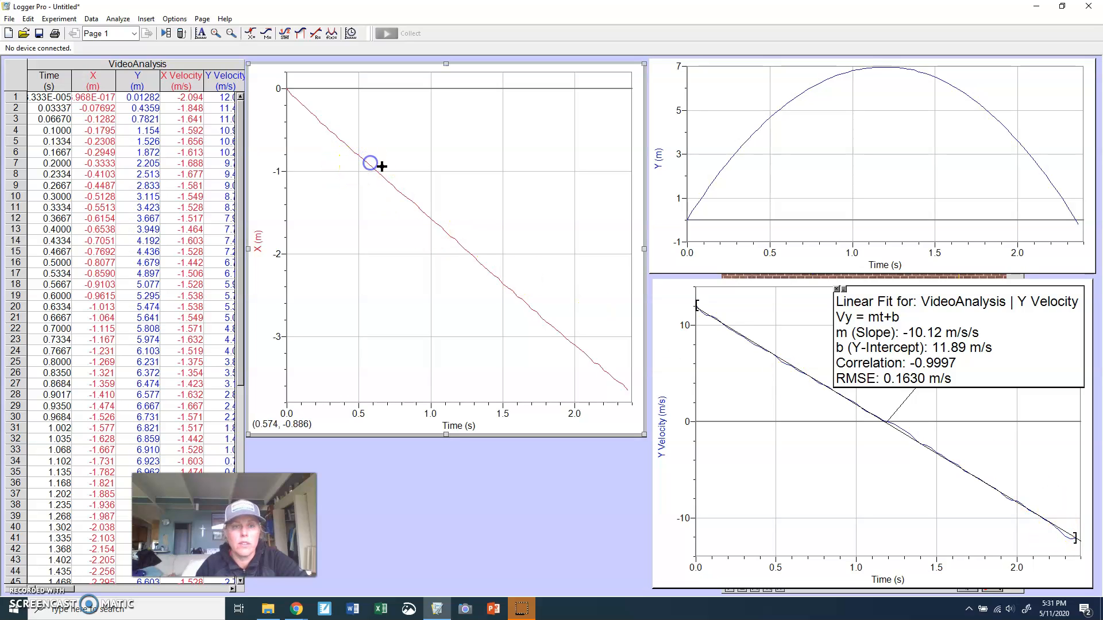
click(312, 34)
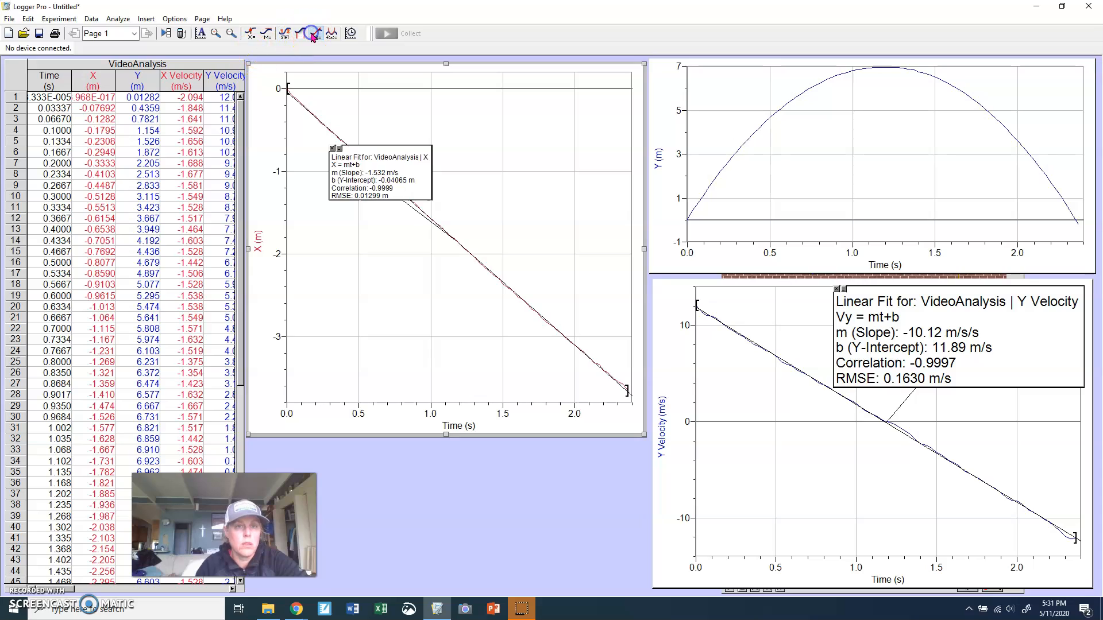
drag(367, 176, 405, 121)
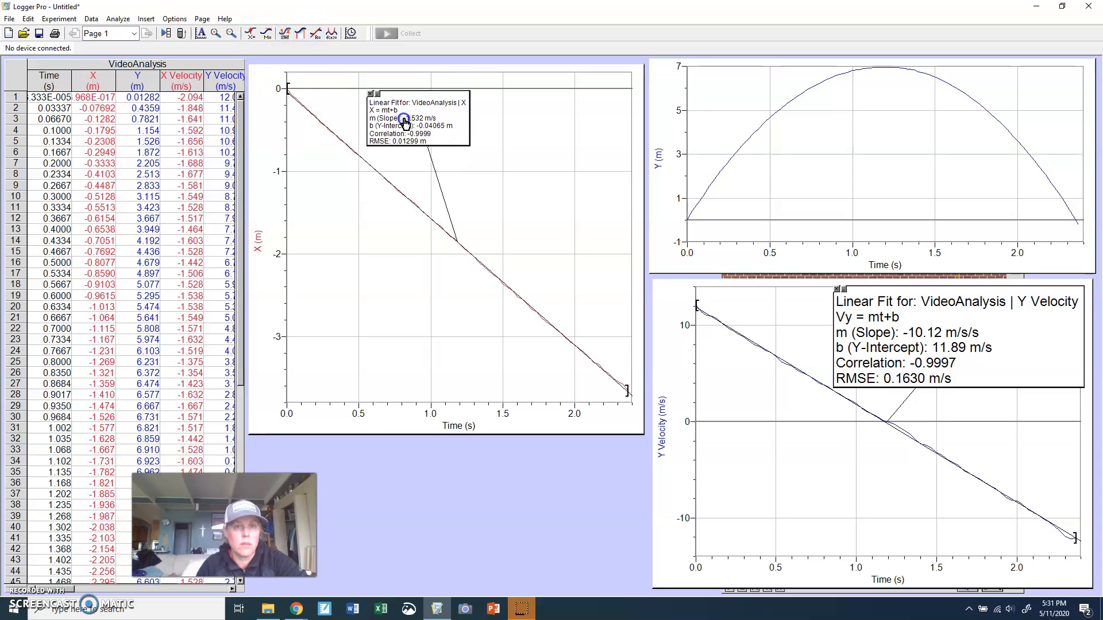
Set the X fit box's font size to 16 through its Linear Fit Options appearance settings and move the box right
right_click(405, 121)
click(417, 125)
click(513, 313)
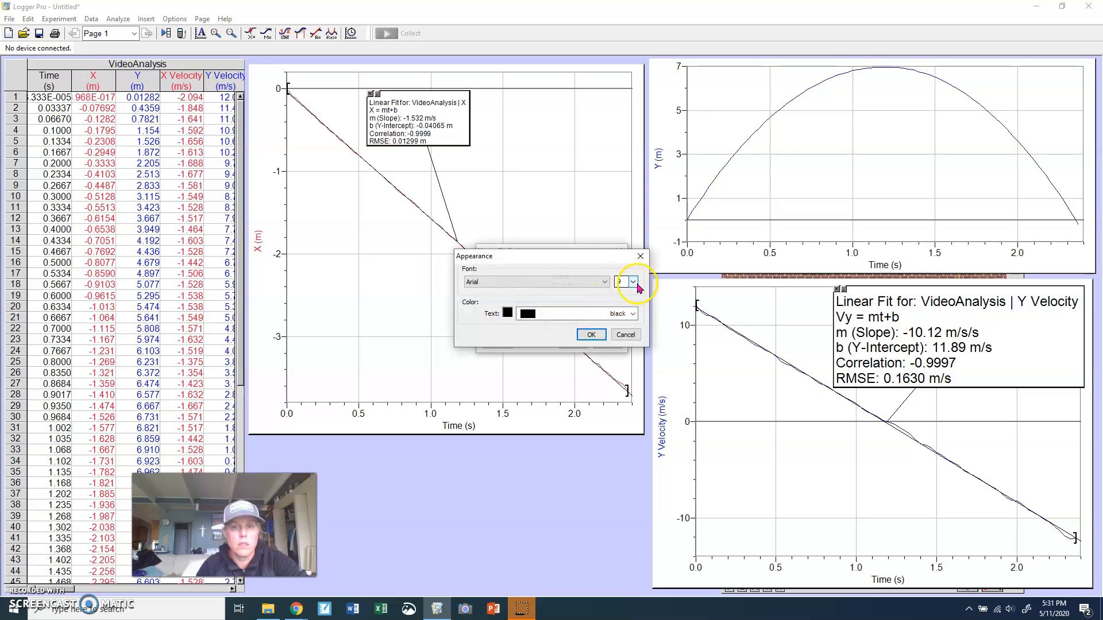
click(633, 282)
click(623, 347)
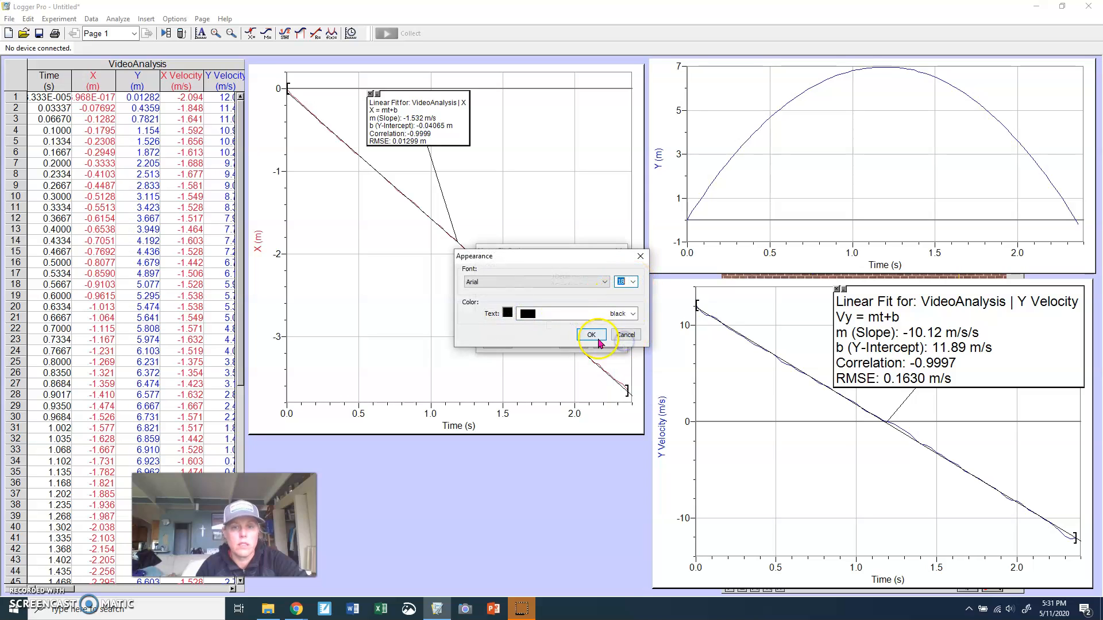
click(592, 334)
click(576, 341)
drag(488, 175, 544, 174)
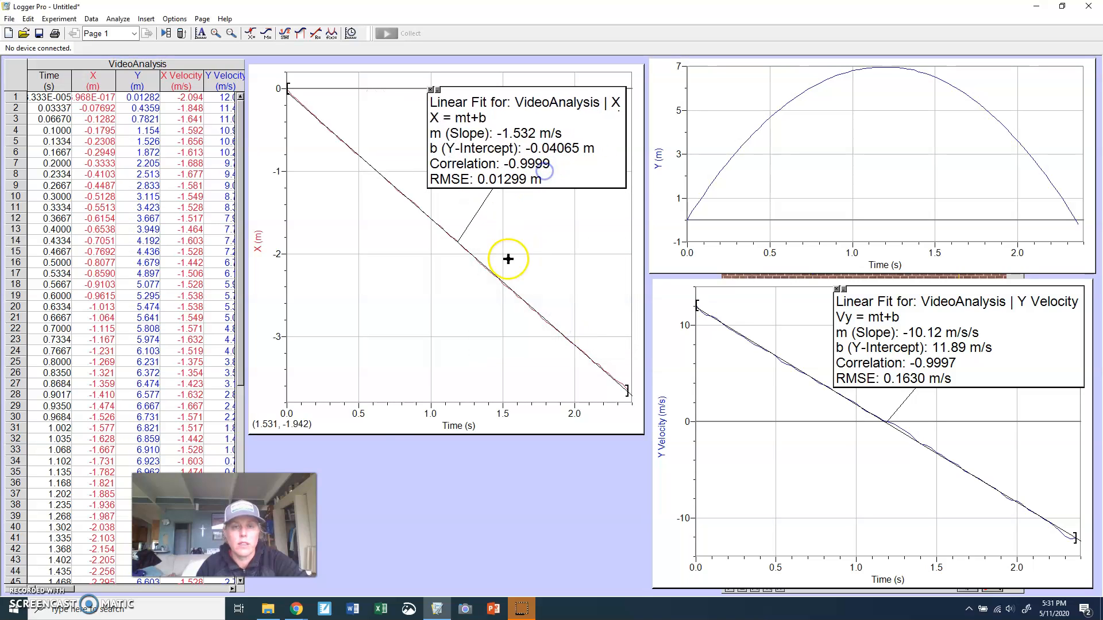
Shrink the X versus time graph to the upper half of the middle column
click(386, 437)
drag(447, 436, 446, 292)
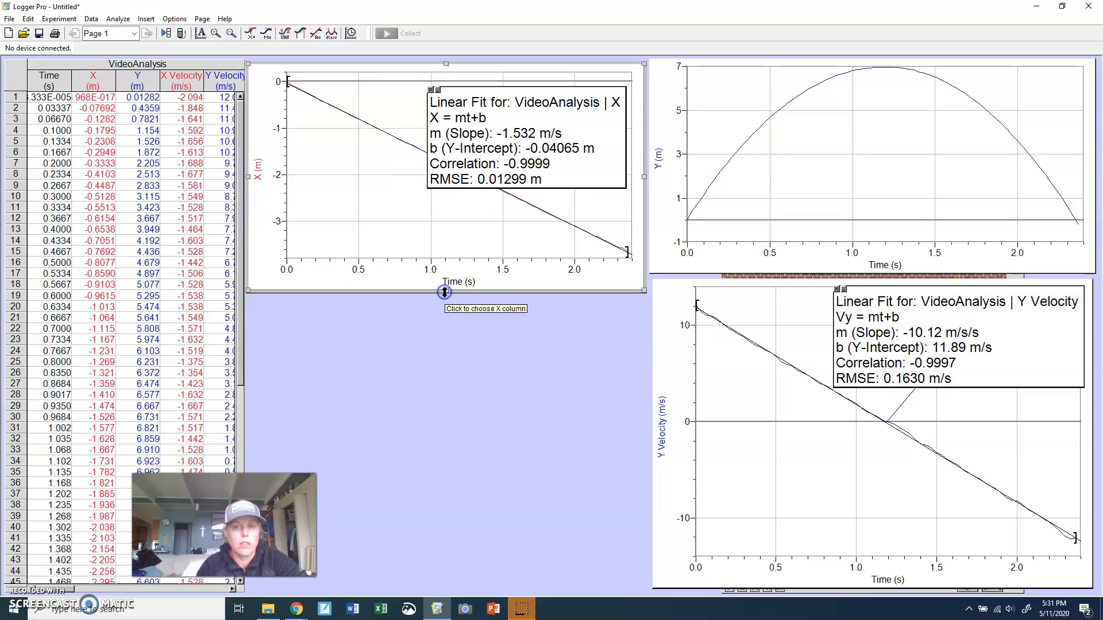
Insert a new graph onto the page
click(387, 359)
click(146, 20)
click(157, 33)
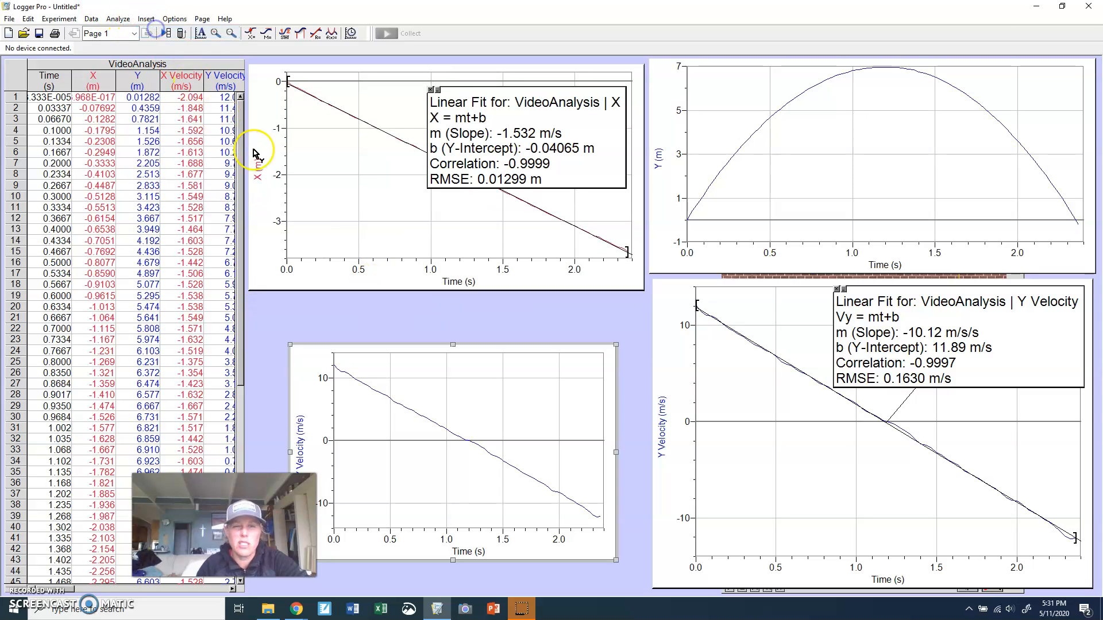
Set the new graph's vertical axis to X Velocity and resize it to fill the space below the X graph
click(300, 440)
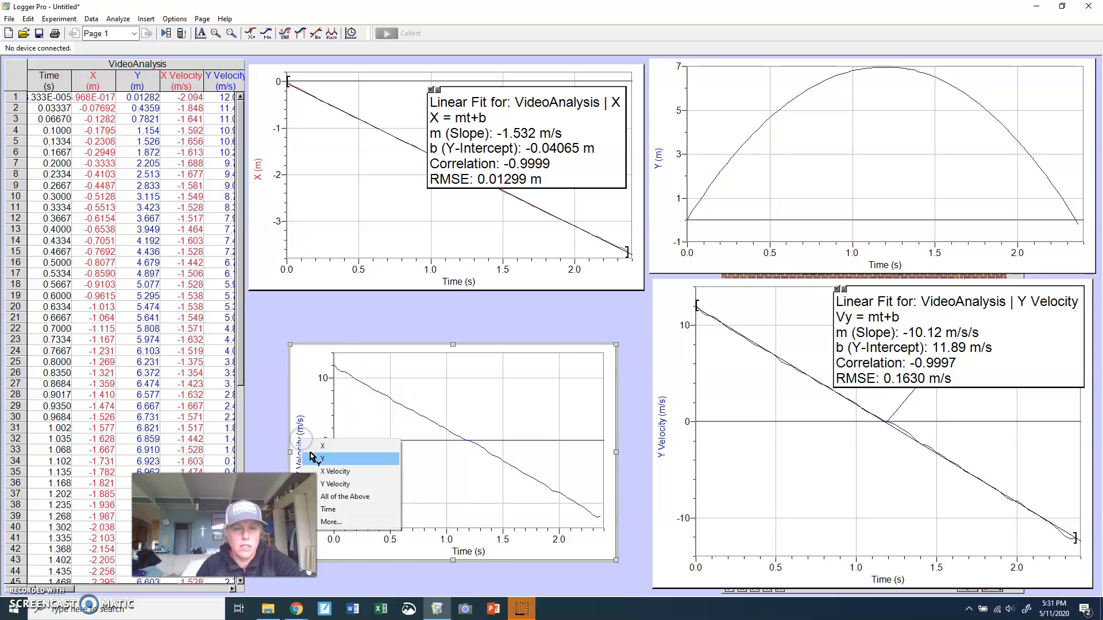
click(330, 471)
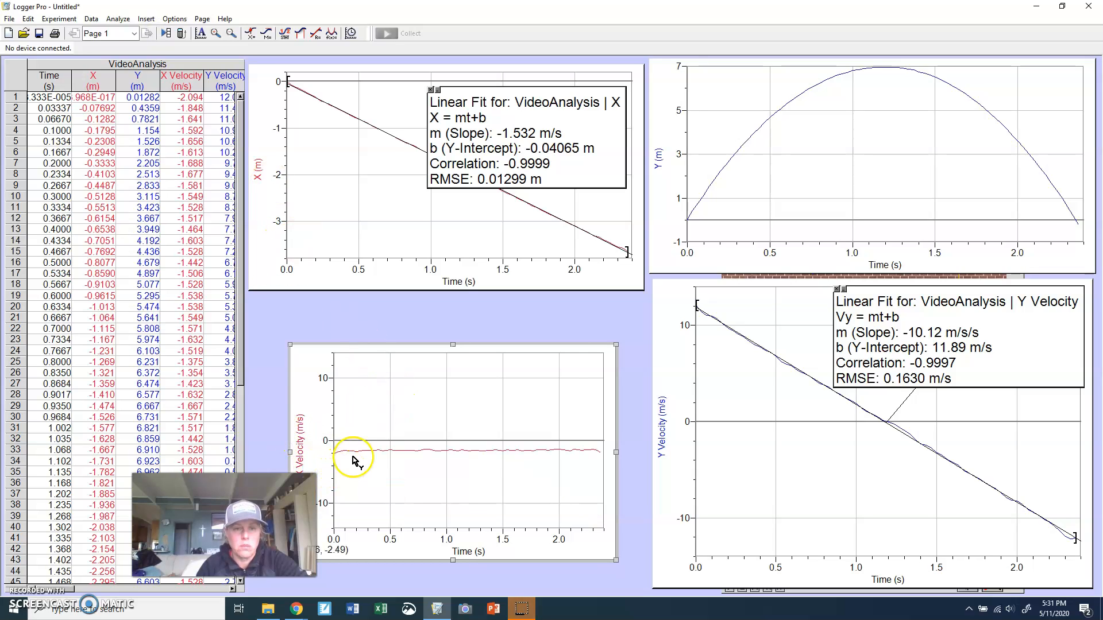
drag(372, 349, 335, 296)
drag(578, 510, 646, 590)
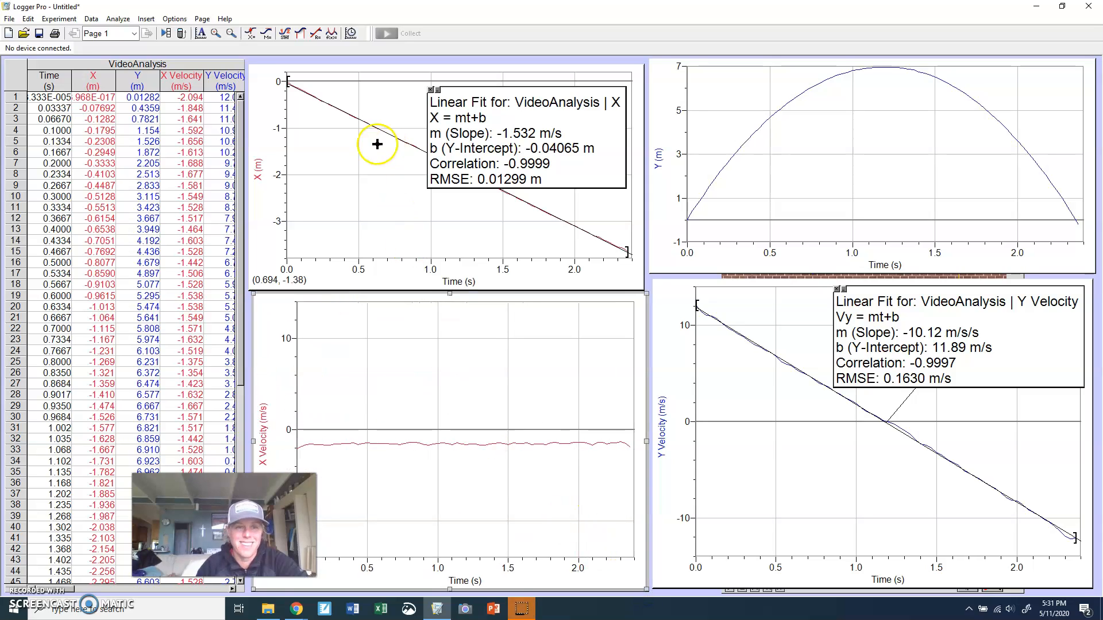
Apply a linear fit to the X velocity graph and move its result box upward
click(316, 33)
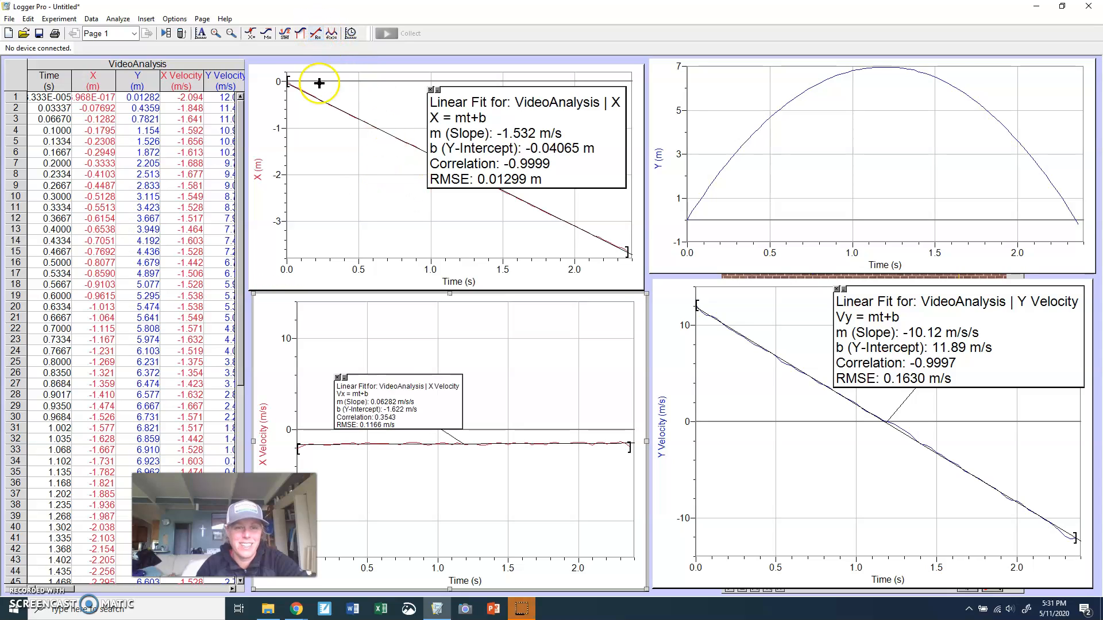
click(420, 379)
drag(419, 379, 398, 329)
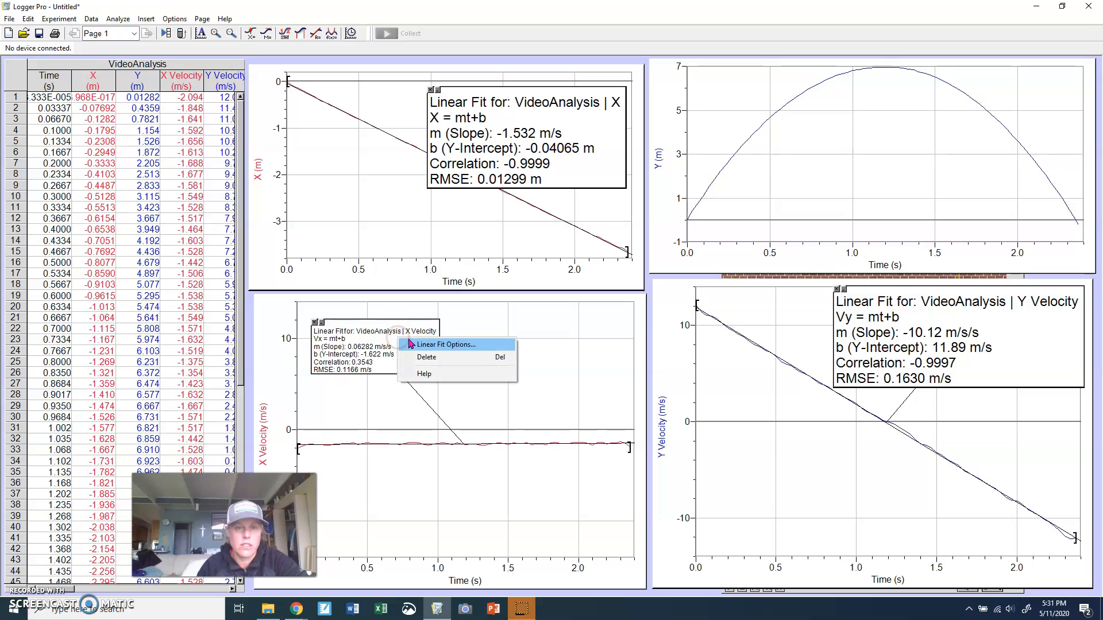
Set the X velocity fit box's font size to 16 through its Linear Fit Options appearance settings and reposition the box
click(419, 346)
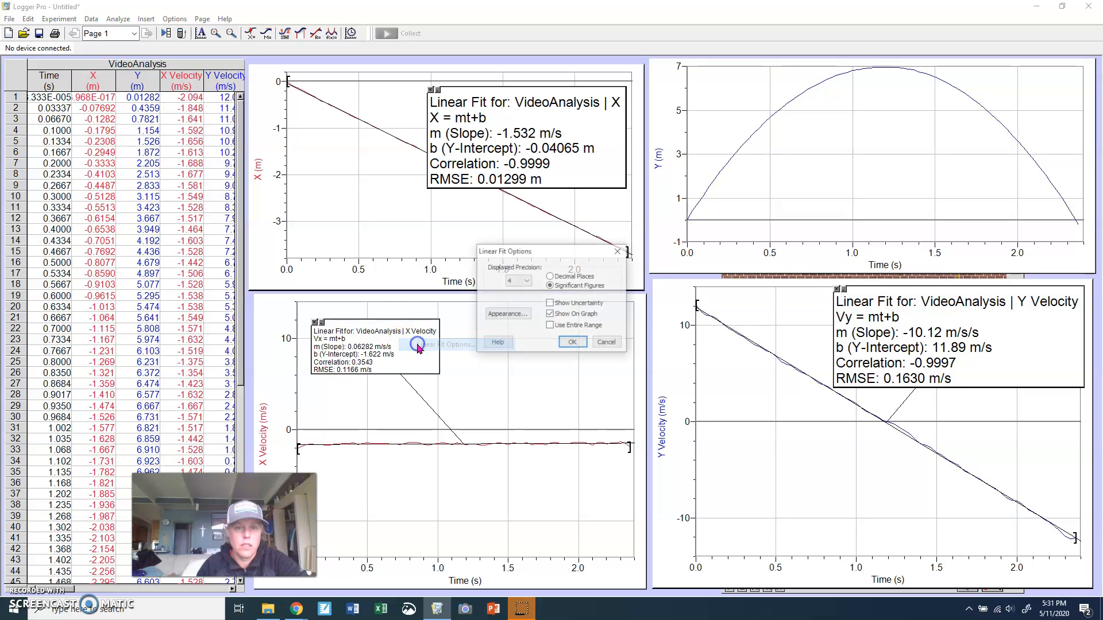
click(498, 313)
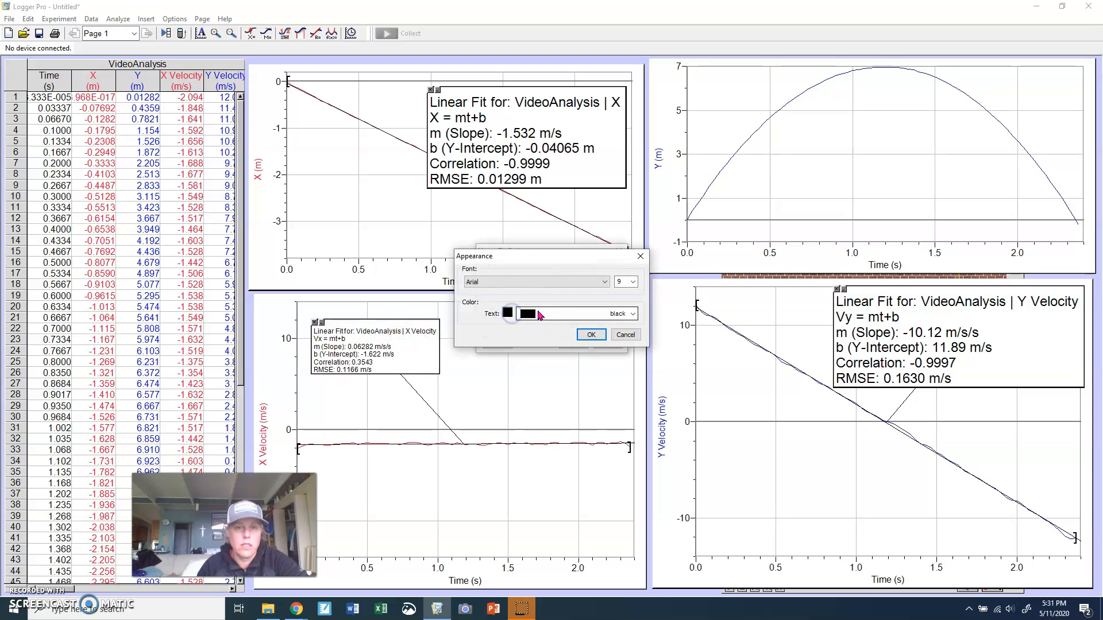
click(633, 282)
click(622, 337)
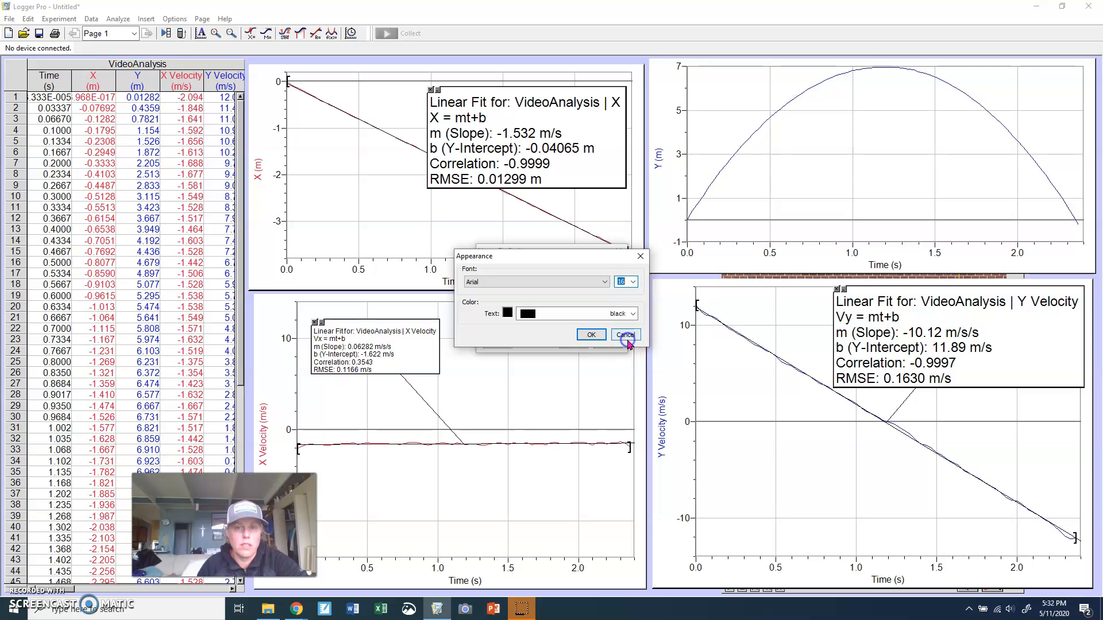
click(605, 335)
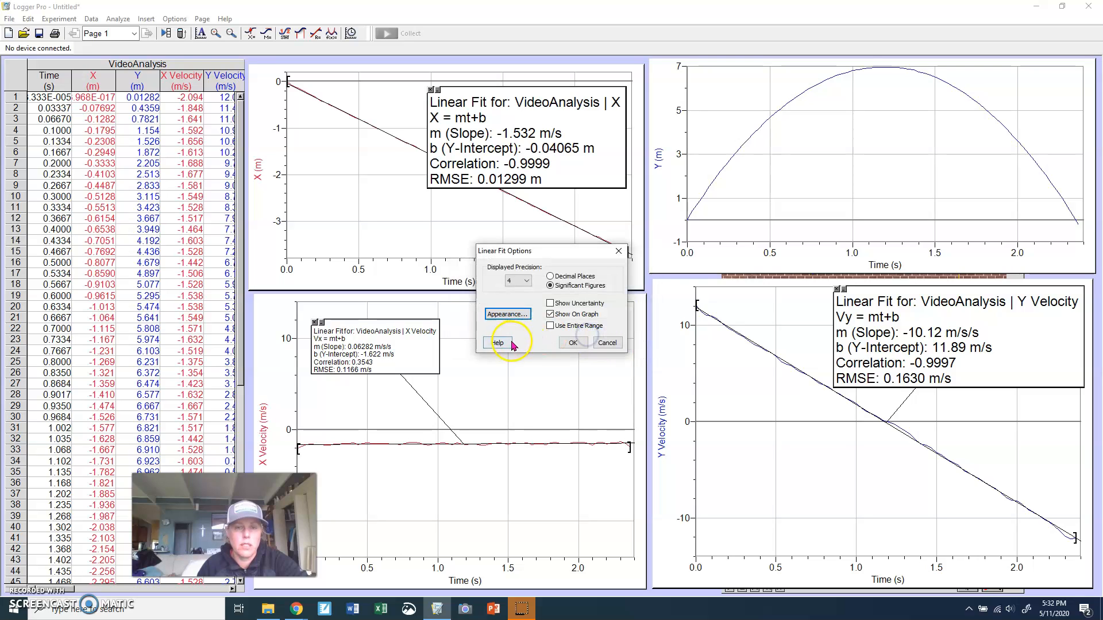
click(574, 343)
drag(510, 374, 593, 366)
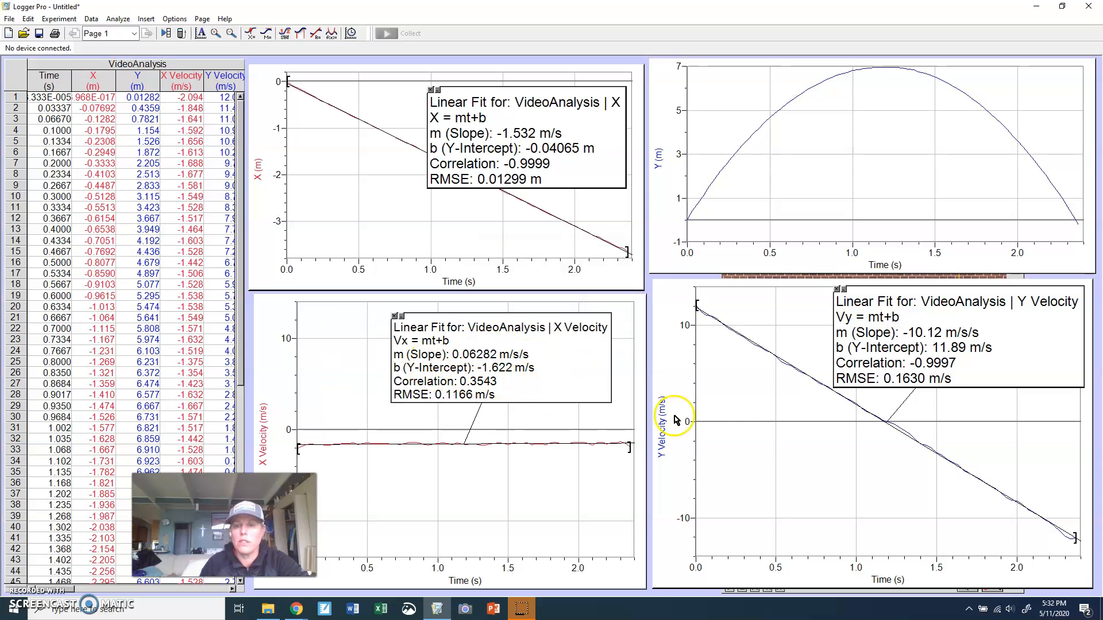
Insert another graph and open its Y-axis options dialog, then close it with OK
click(662, 519)
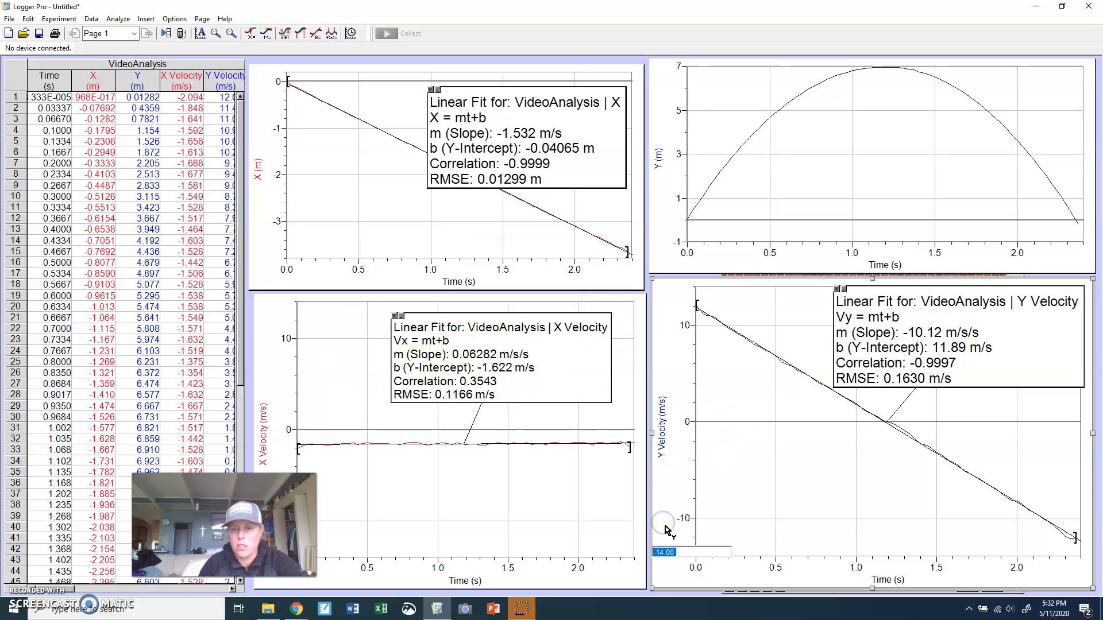
click(146, 18)
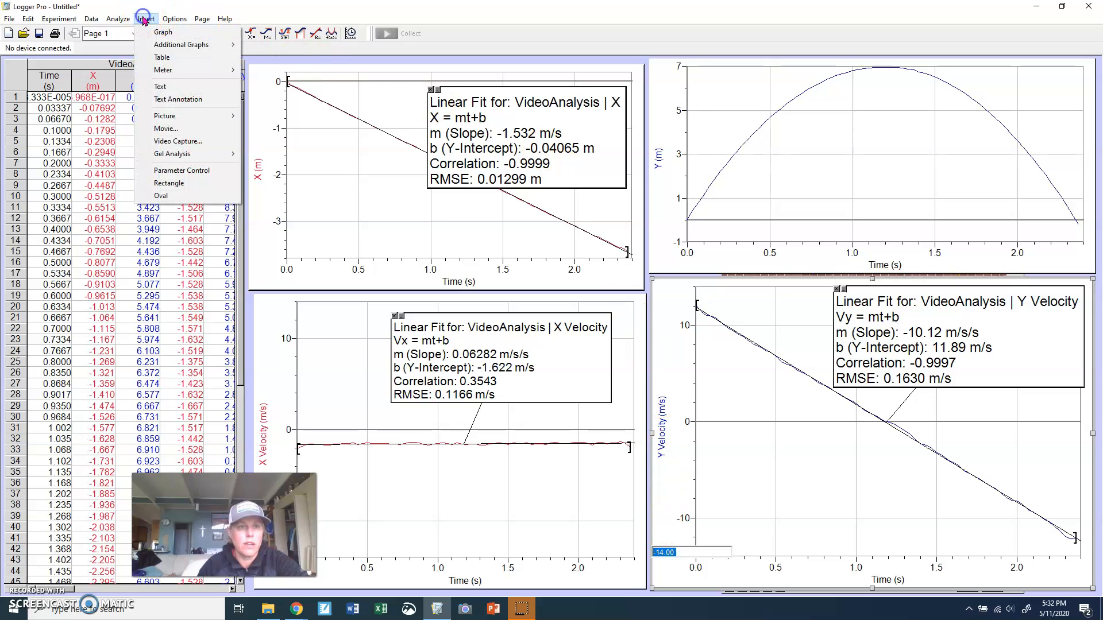
click(158, 35)
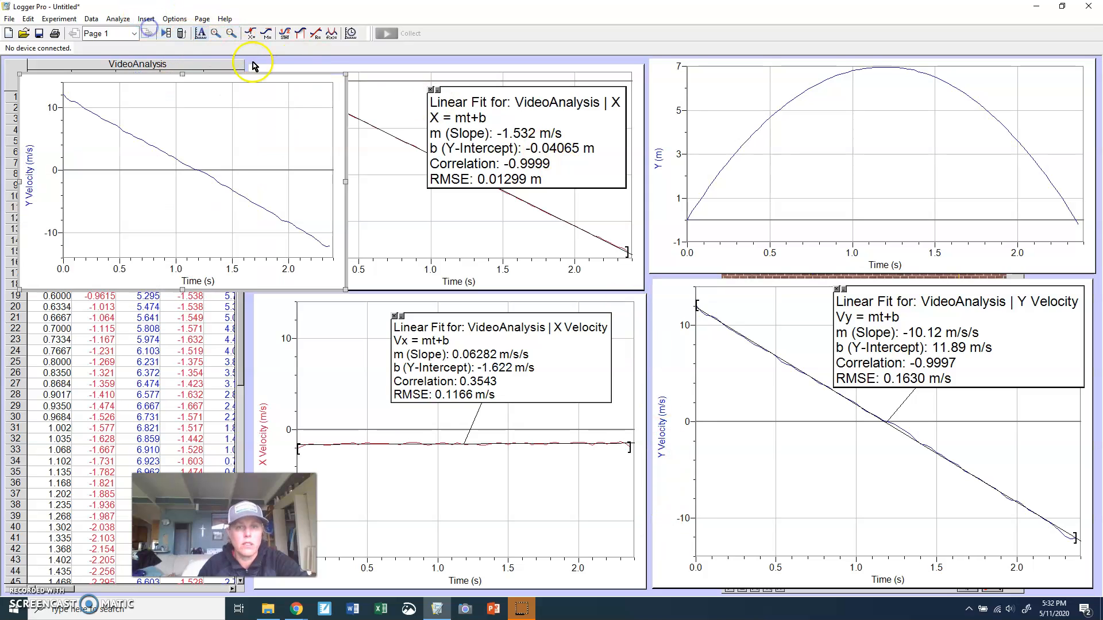
click(31, 179)
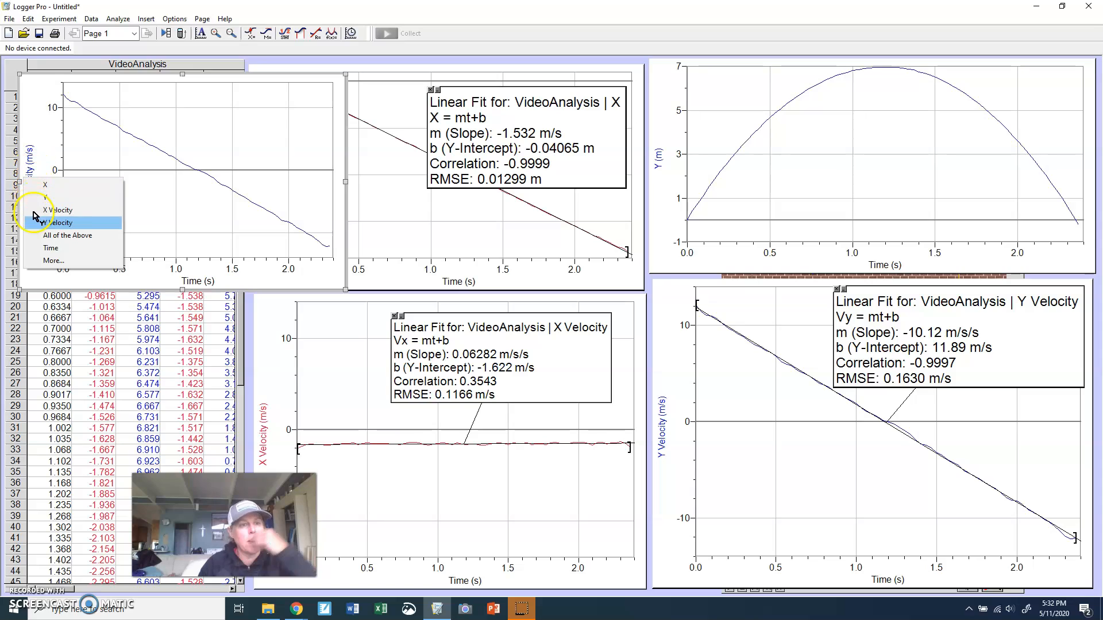
click(33, 261)
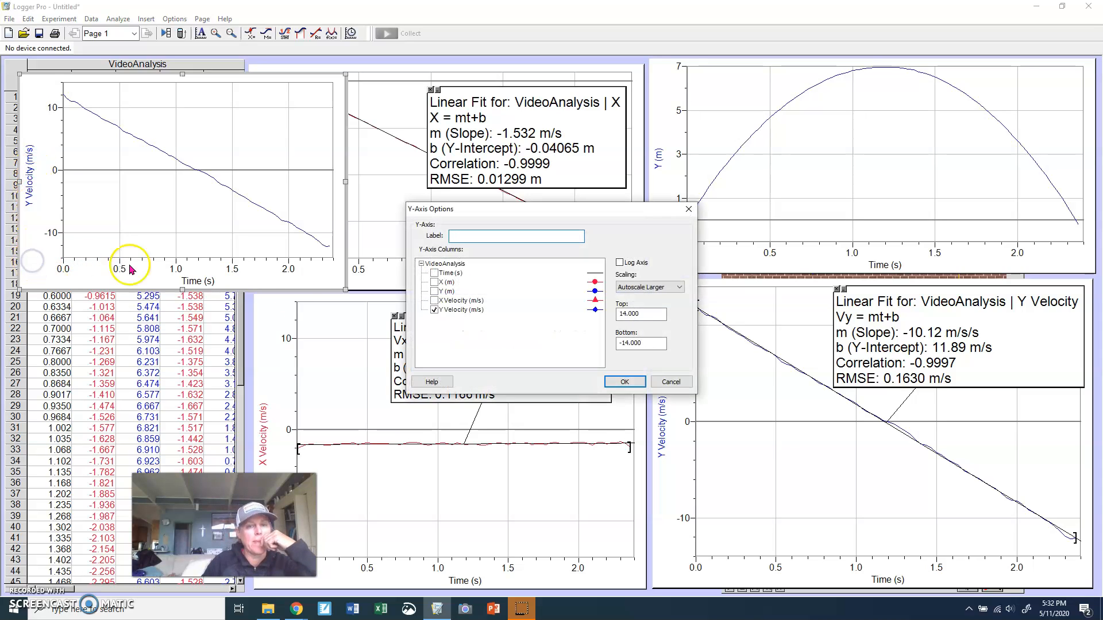
click(624, 382)
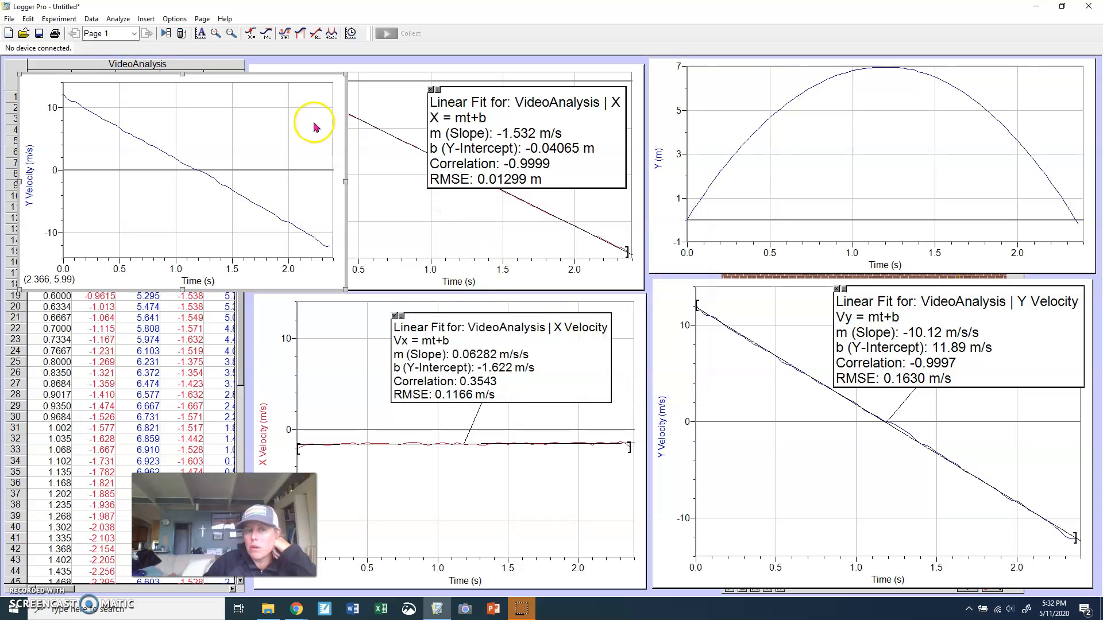